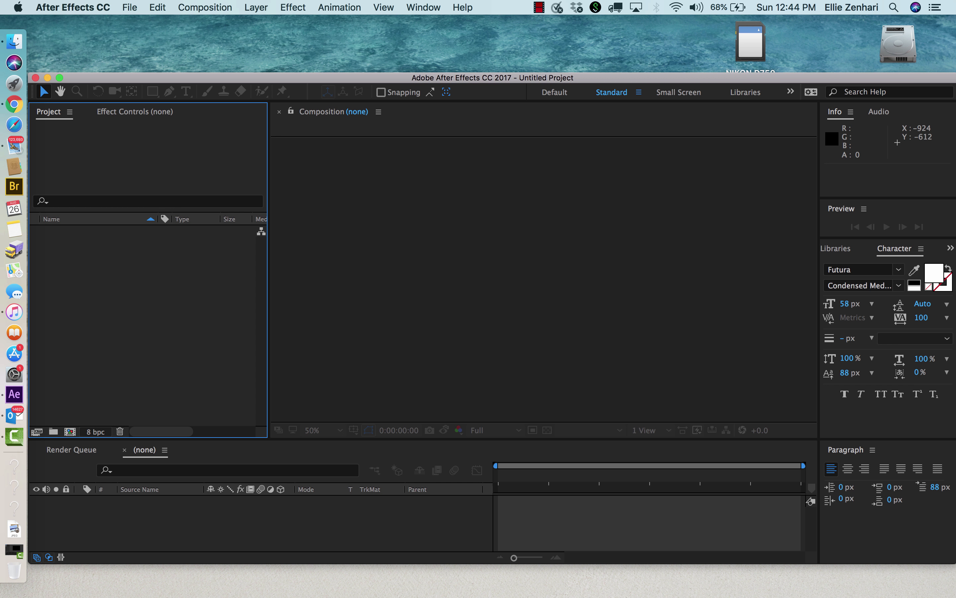
Start saving the project under a new name and create a folder named "Week 01" on the Desktop for it.
click(129, 7)
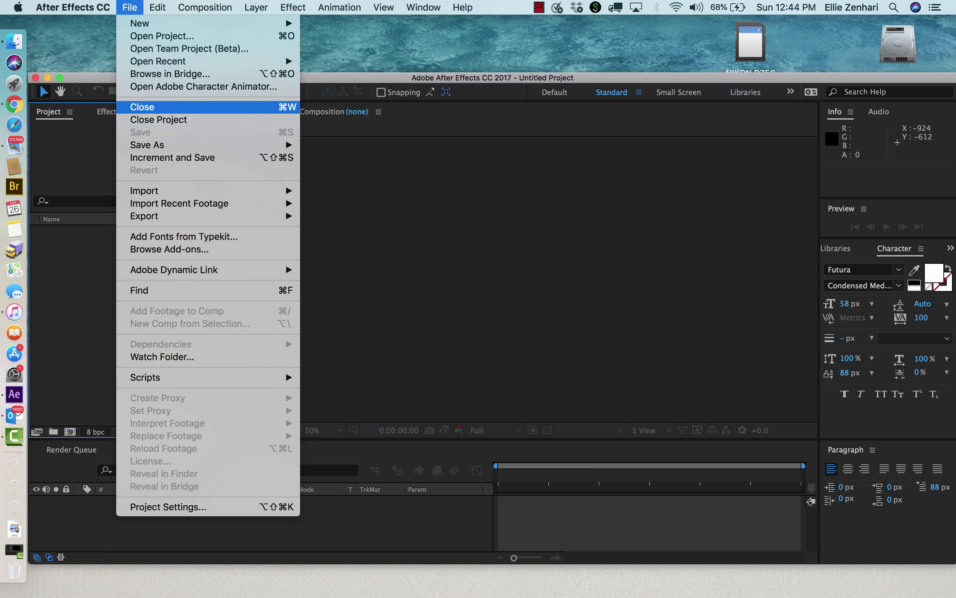
mouse_move(237, 145)
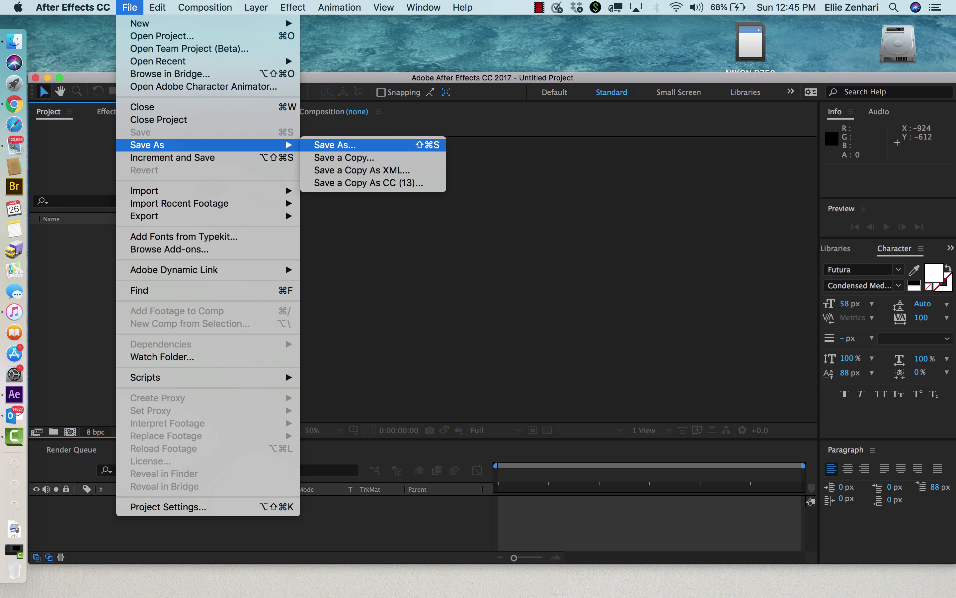
click(328, 145)
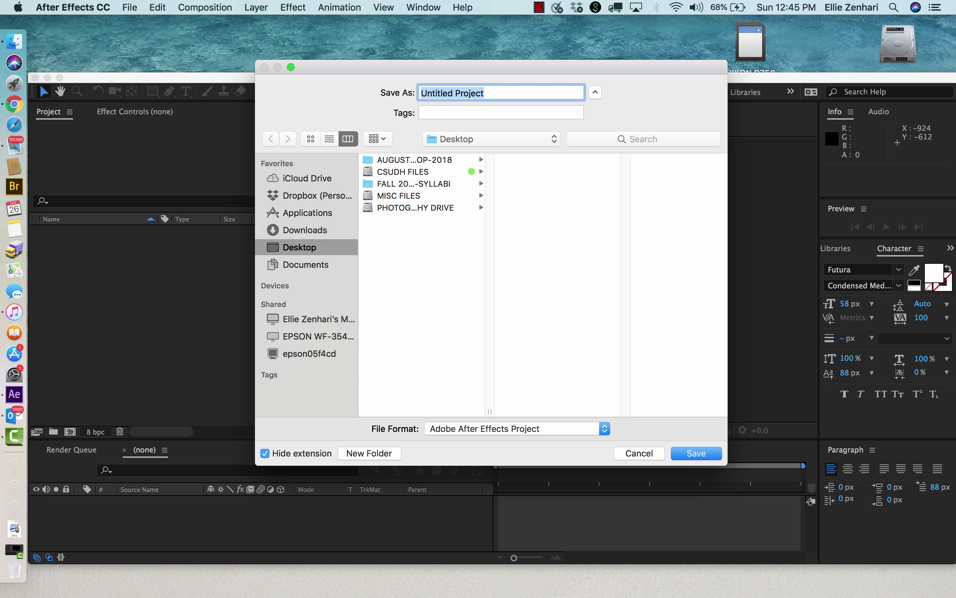
key(shift+super+n)
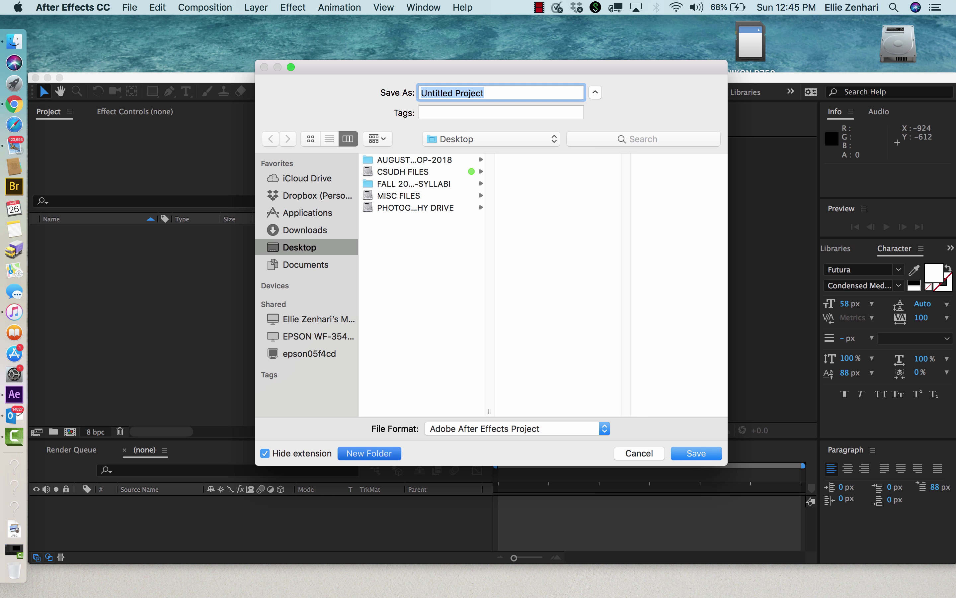
text(Week )
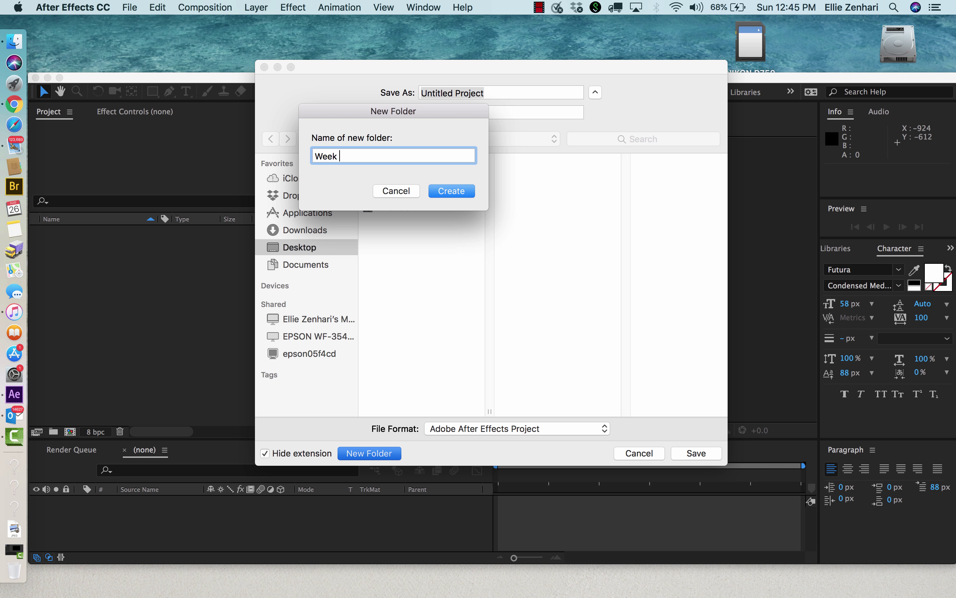
text(01)
key(Return)
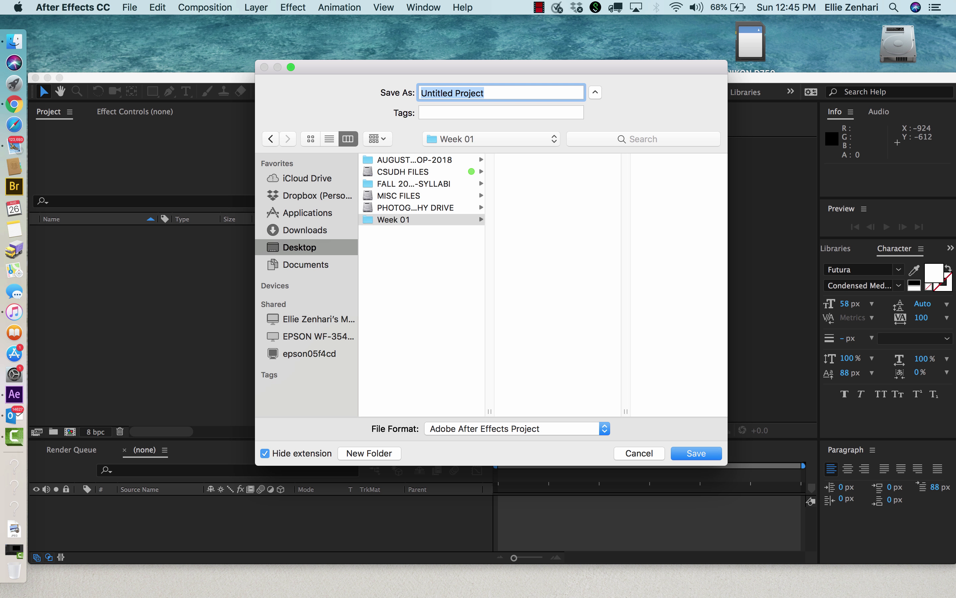
Name the project file "animated star" and save it in the Week 01 folder.
text(animated )
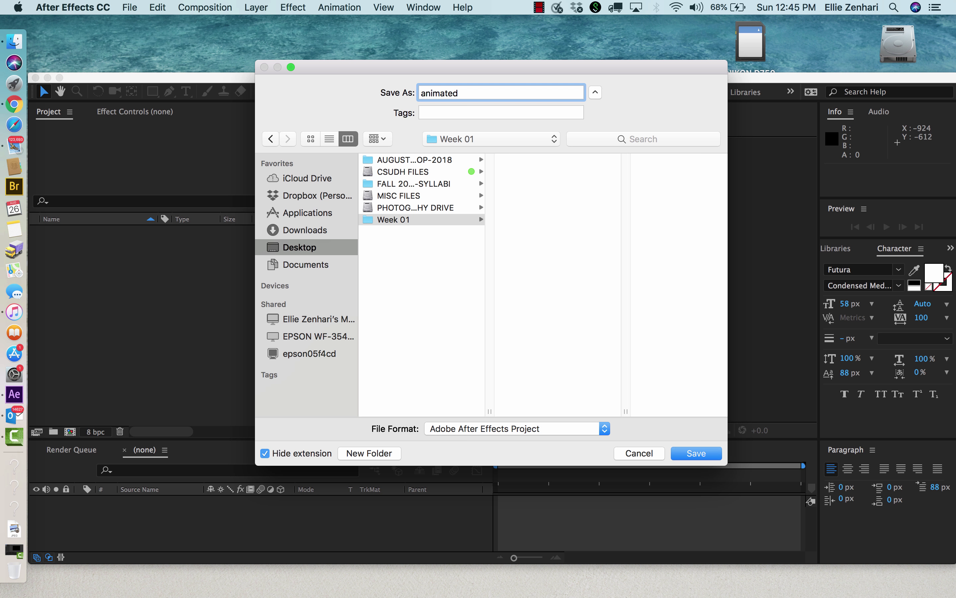
text(sa)
text(tar)
key(Return)
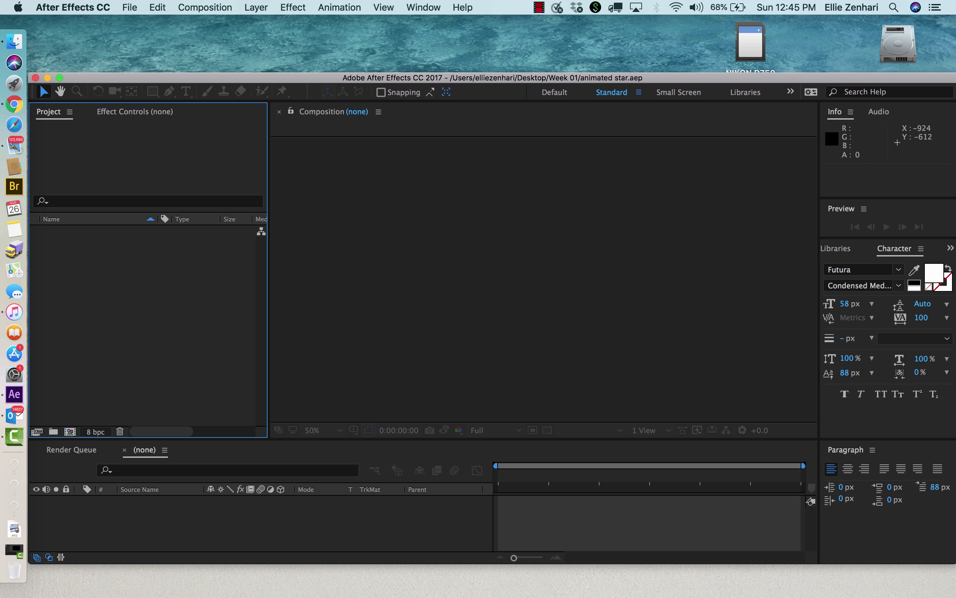
Create a composition named "animated star" with the HDV/HDTV 720 29.97 preset and a duration of 0;00;10;00.
drag(492, 78, 492, 57)
click(204, 7)
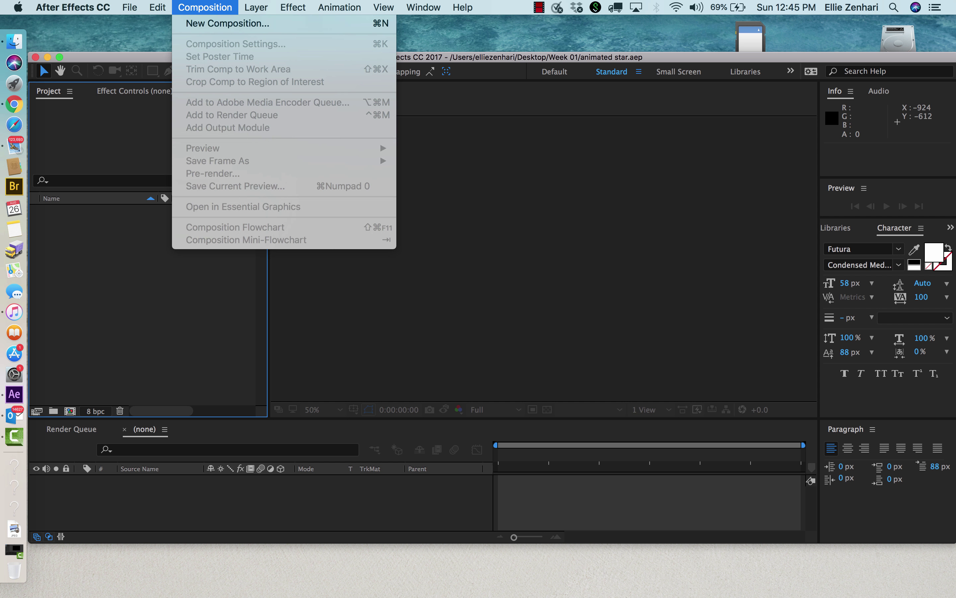
click(227, 23)
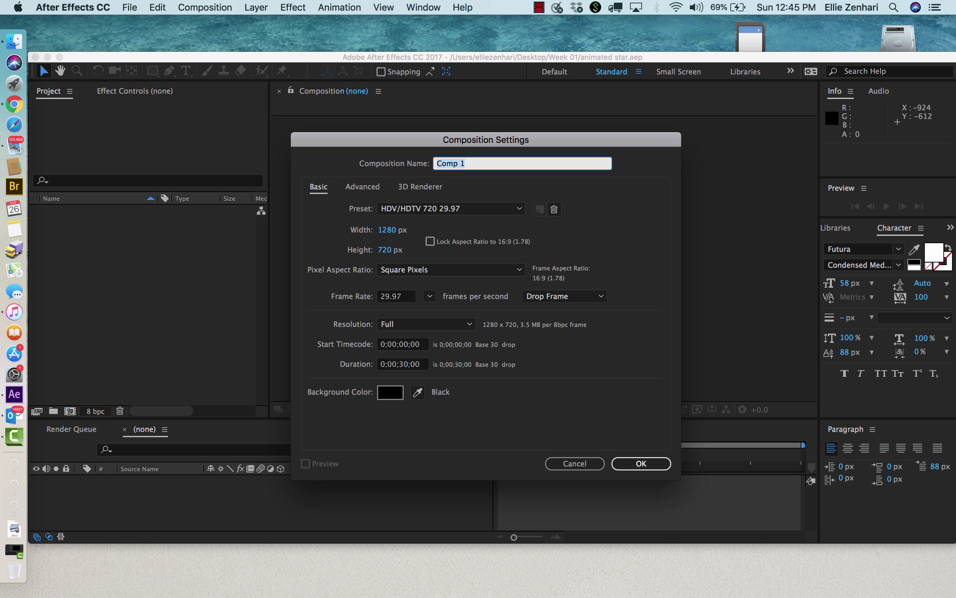
text(animated star)
click(403, 364)
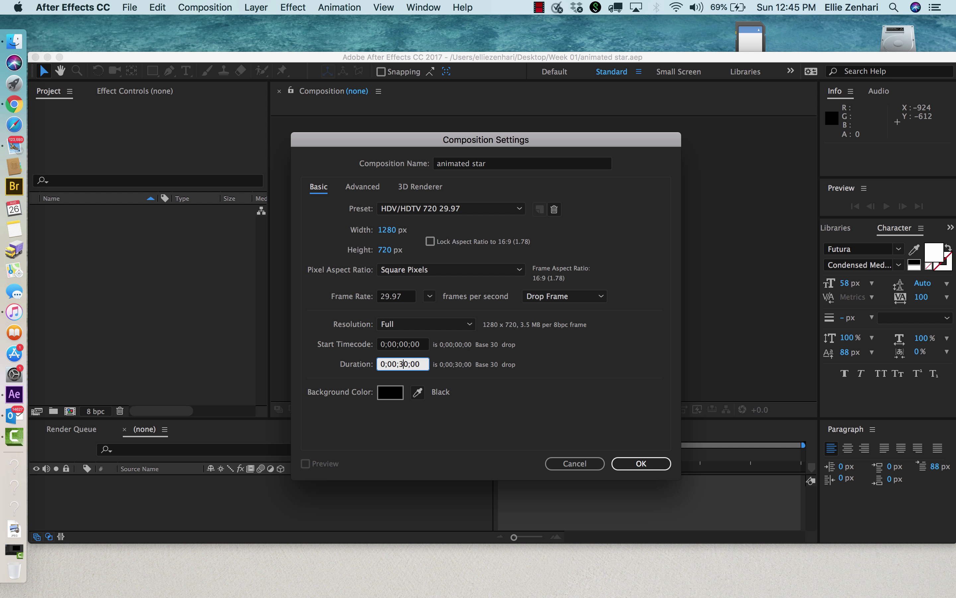
click(398, 364)
key(Delete)
text(1)
key(Return)
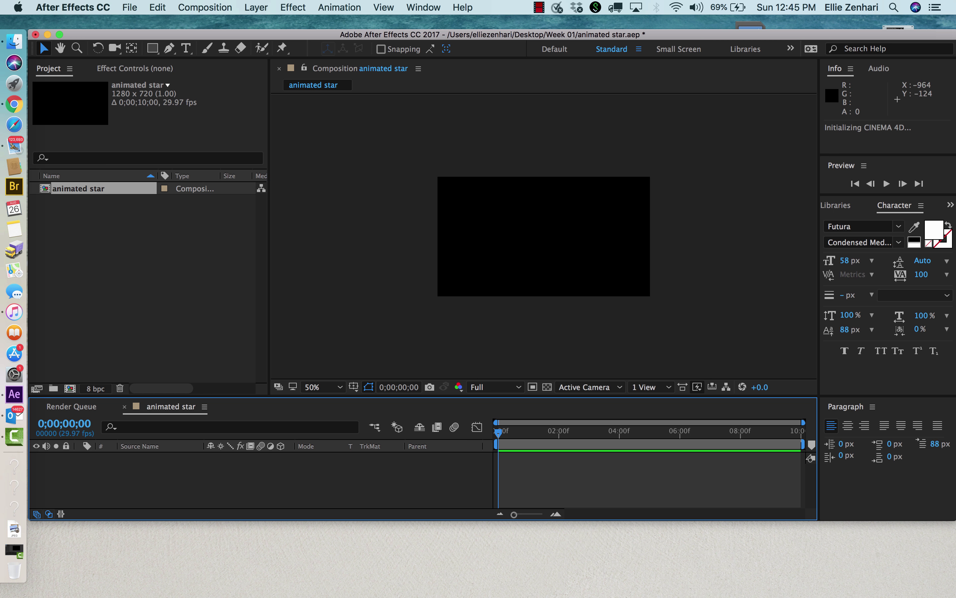
Draw a five-pointed star with the Star Tool and place it fully inside the frame's upper-left area.
click(153, 49)
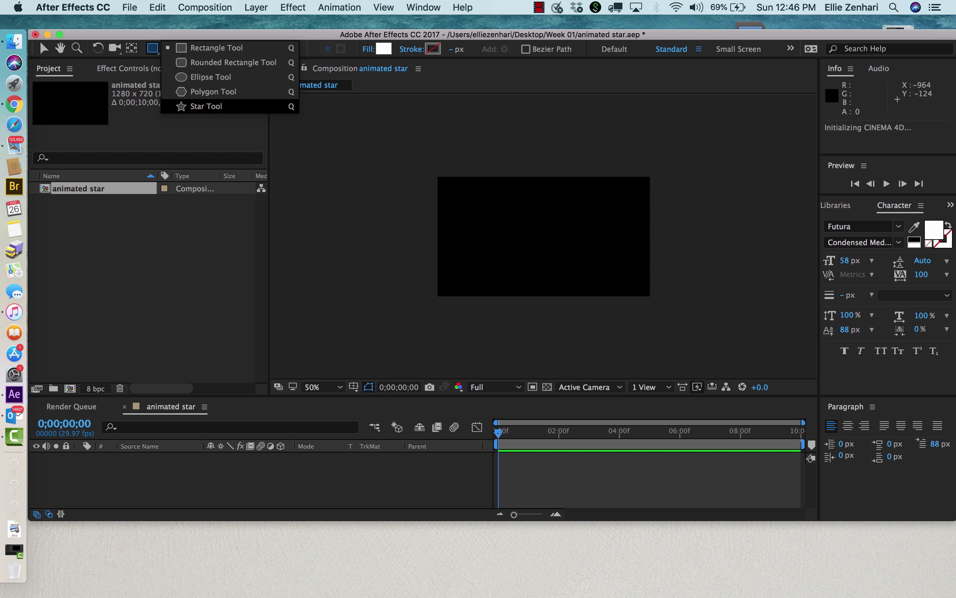
click(206, 106)
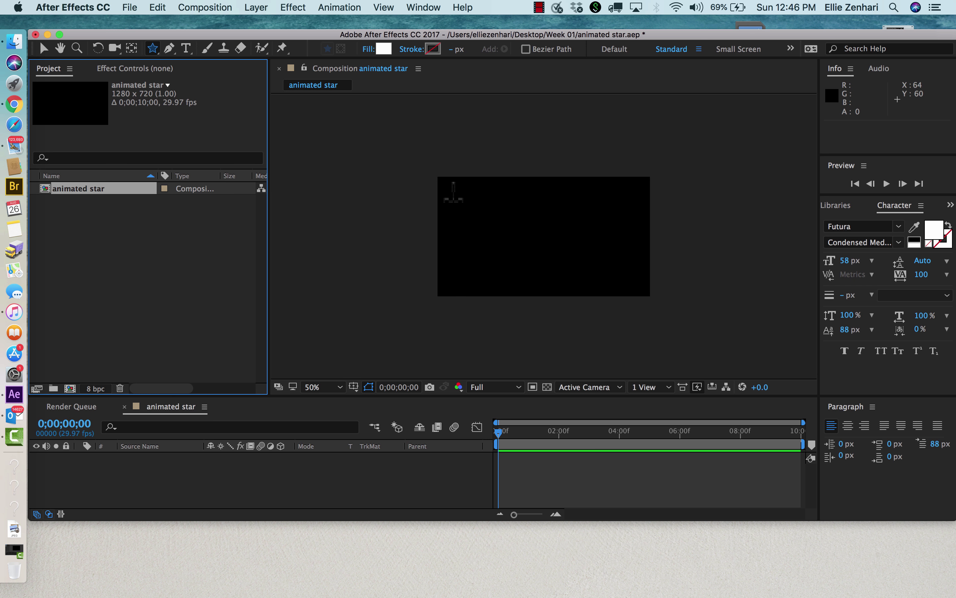
drag(451, 191, 472, 216)
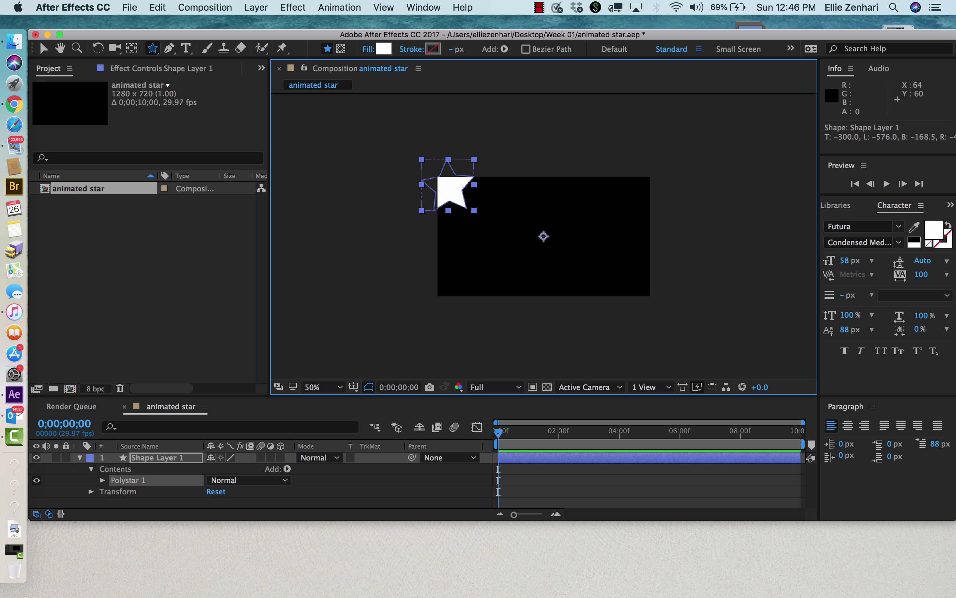
click(41, 45)
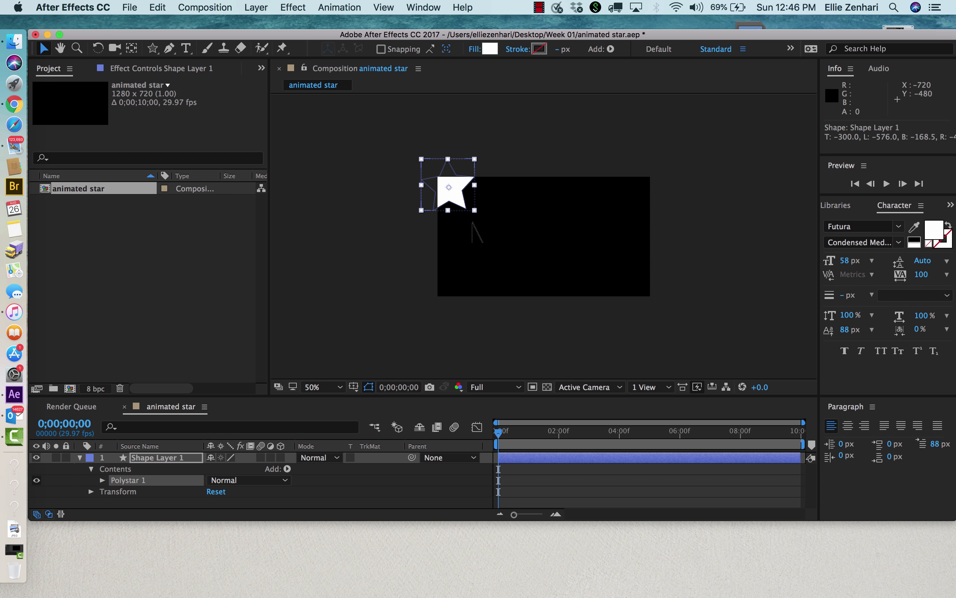
drag(451, 206, 474, 233)
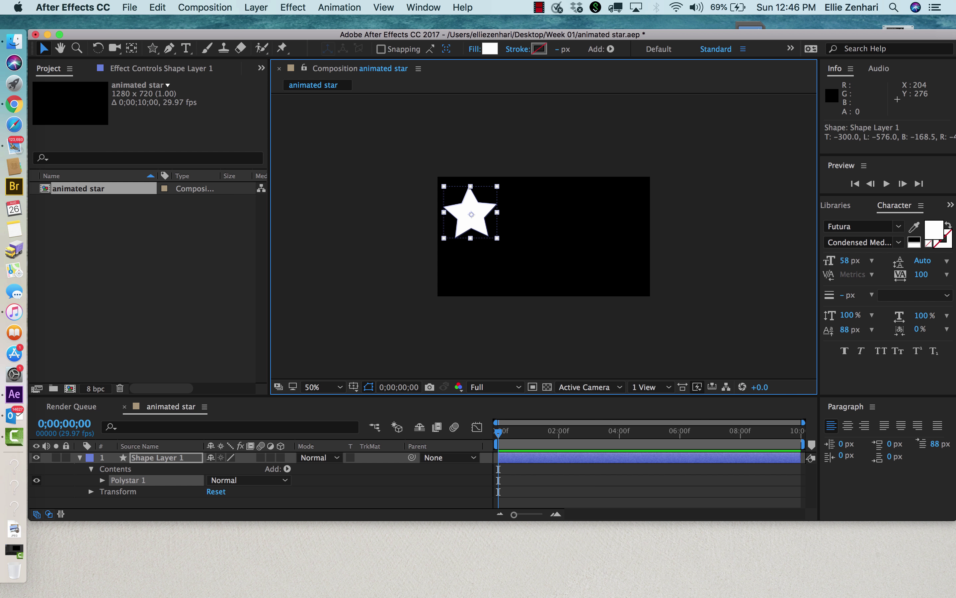
Change the star's fill color to pure red (RGB 255, 0, 0).
click(490, 49)
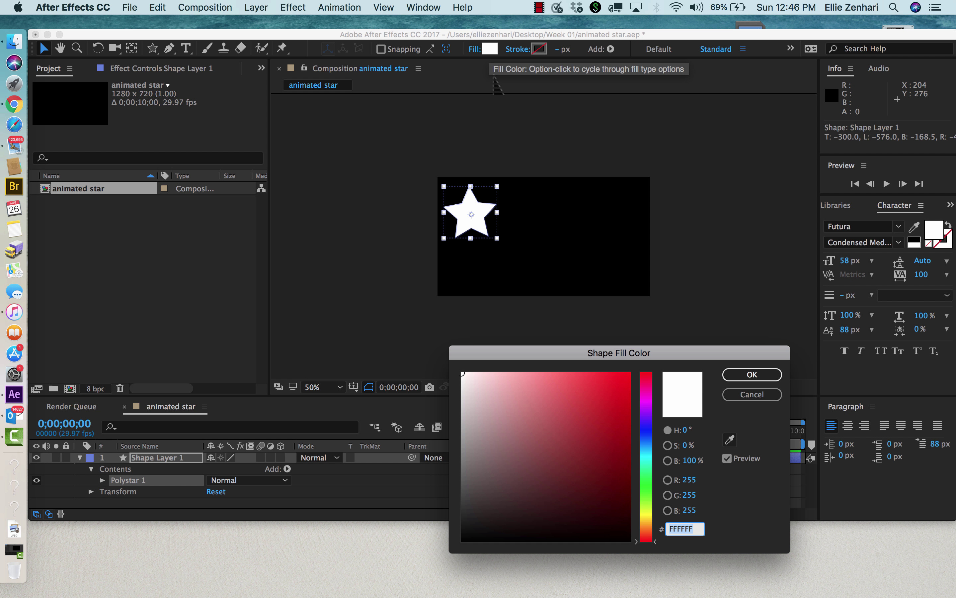
drag(596, 425, 629, 374)
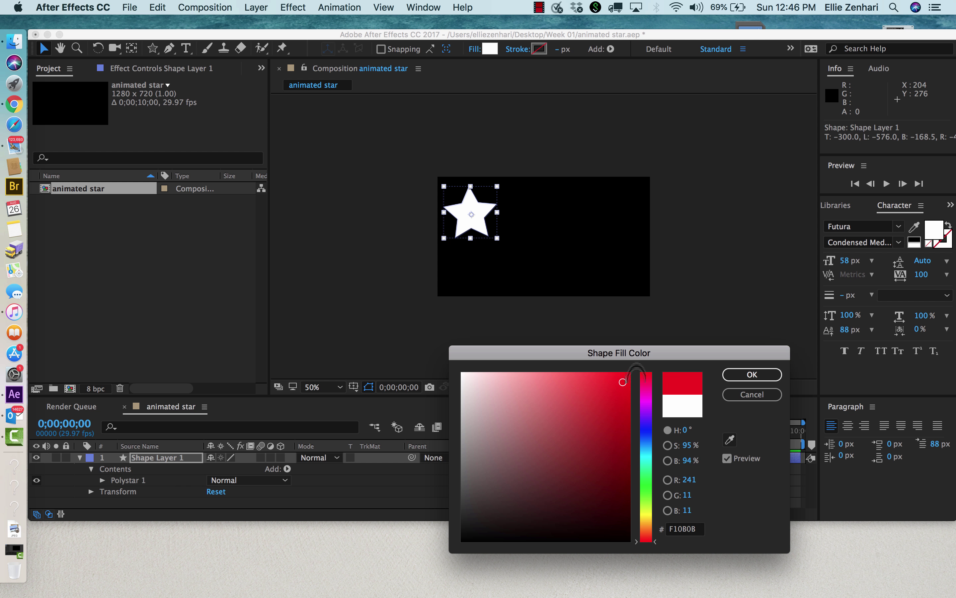
key(Return)
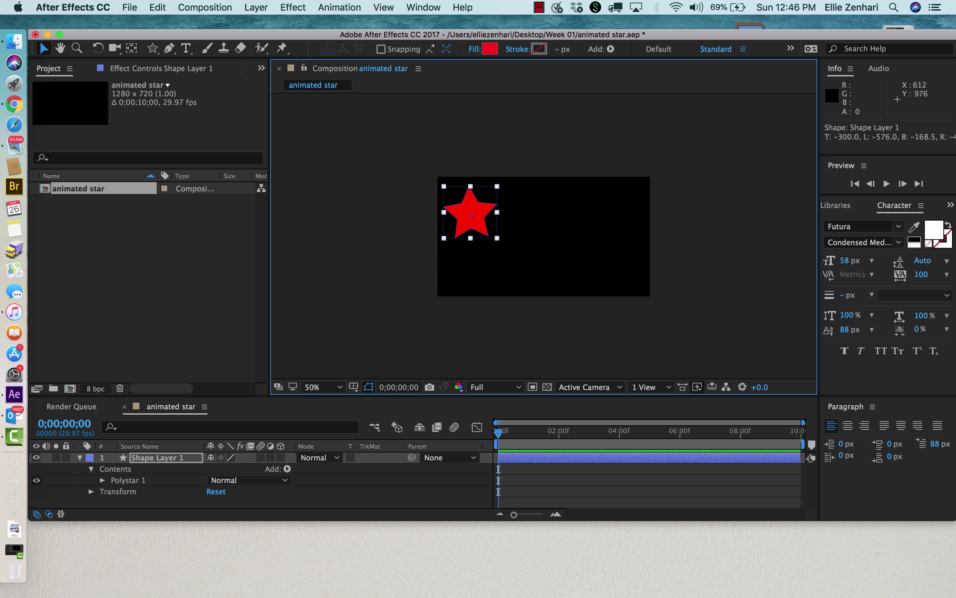
Set starting keyframes at 0;00;00;00 for the star layer's Anchor Point, Position, Scale and Rotation.
click(91, 492)
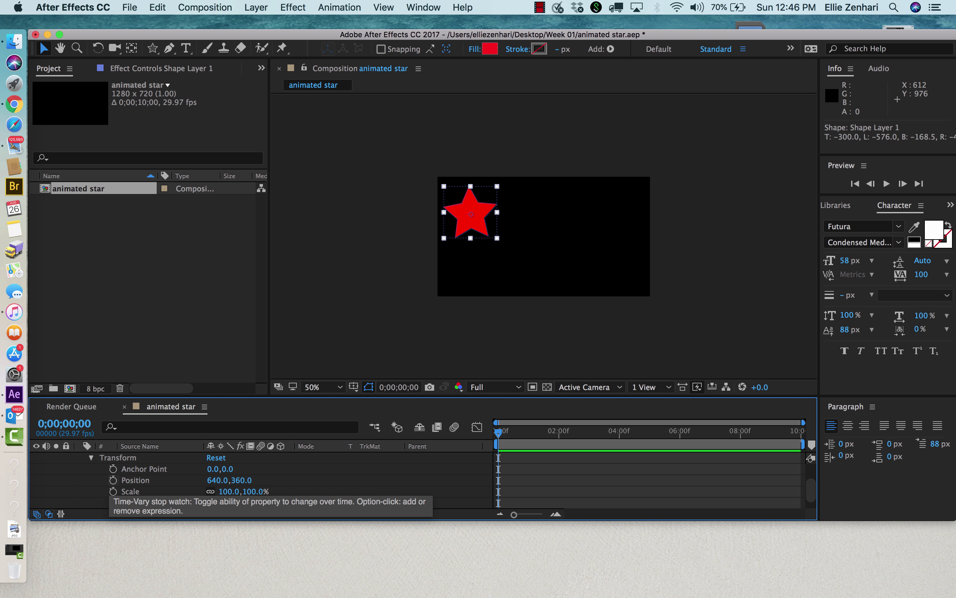
click(113, 468)
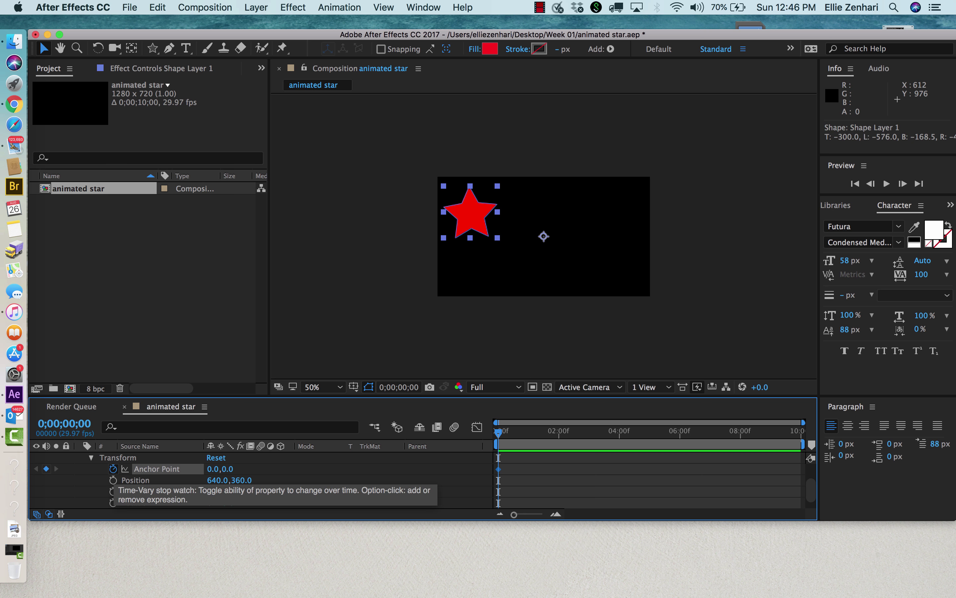
click(112, 480)
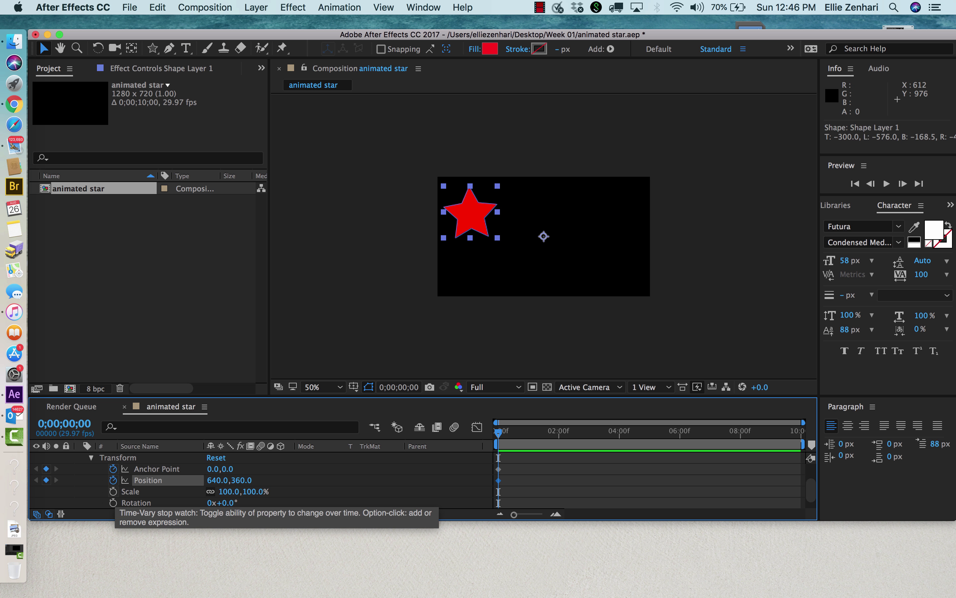
click(113, 491)
click(113, 503)
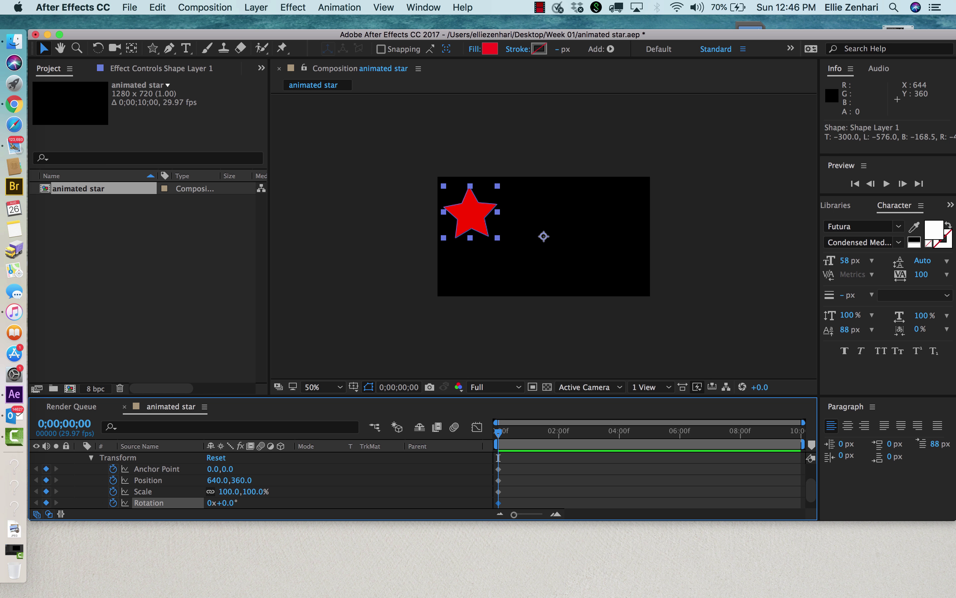
Try rotating the star about its off-center anchor point, and undo the rotation change.
click(544, 237)
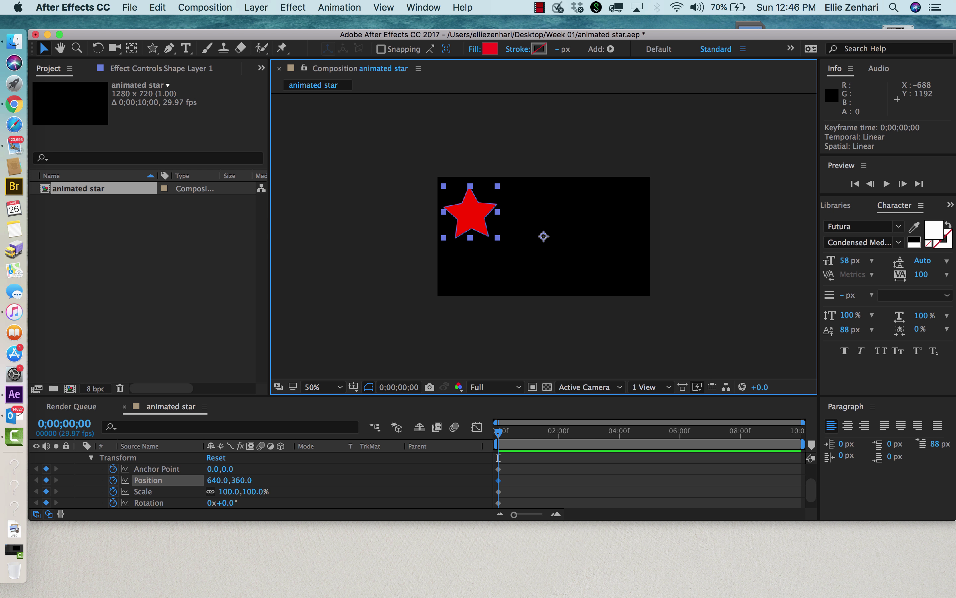
mouse_move(227, 503)
mouse_down()
mouse_move(278, 508)
mouse_move(242, 508)
mouse_up()
key(super+z)
key(super+z)
key(super+z)
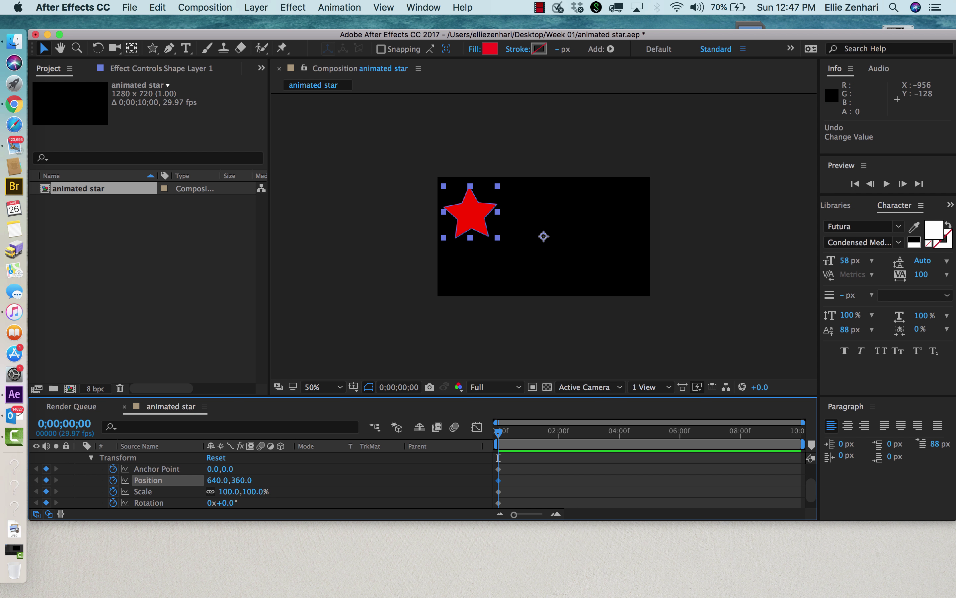
Move the star layer's anchor point to the star's center with the Pan Behind tool, at about -440, -144.
click(132, 48)
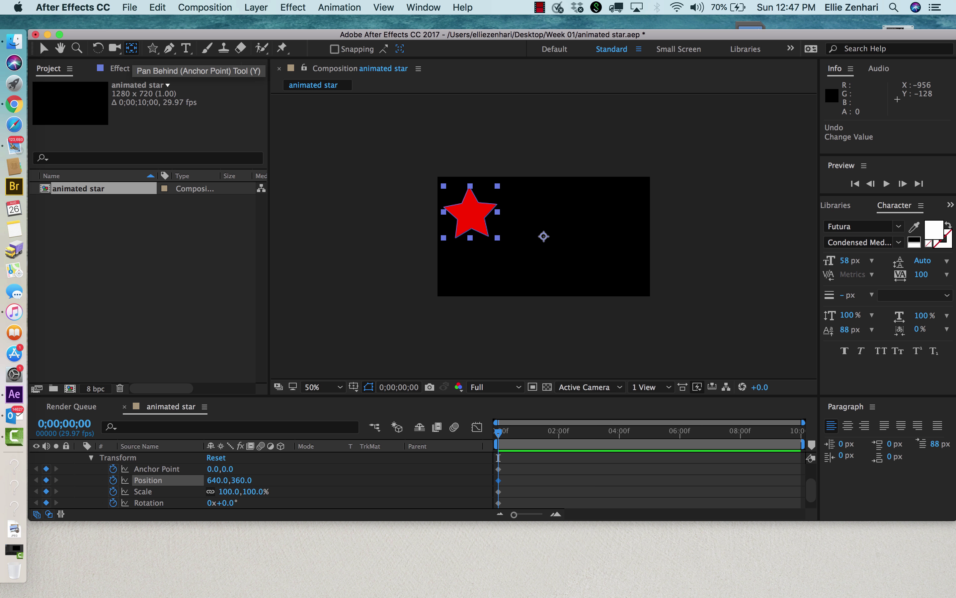
drag(544, 236, 470, 212)
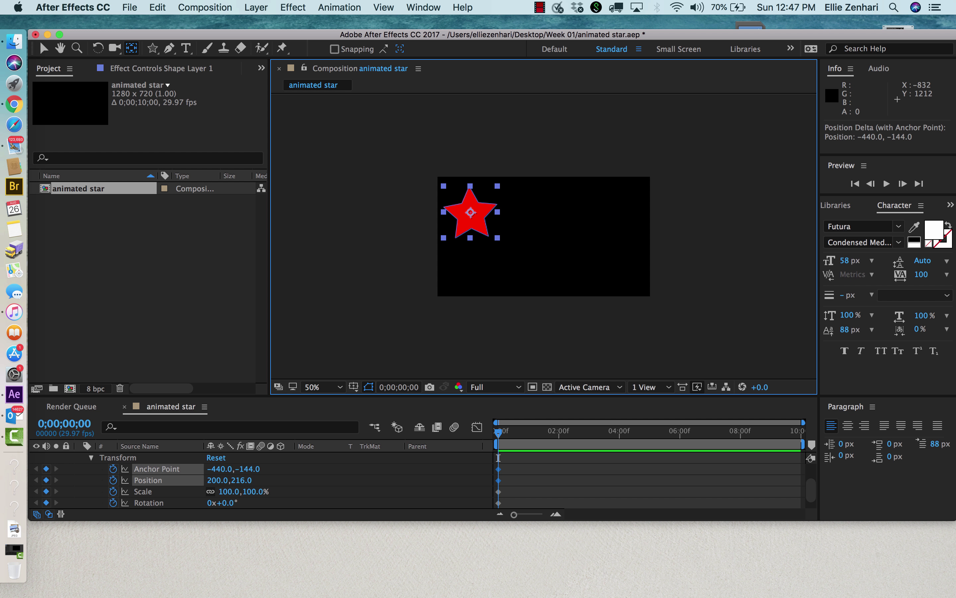
At 0;00;09;27, move the star to the frame's lower-right area, at position 1100, 540.
drag(498, 433, 798, 433)
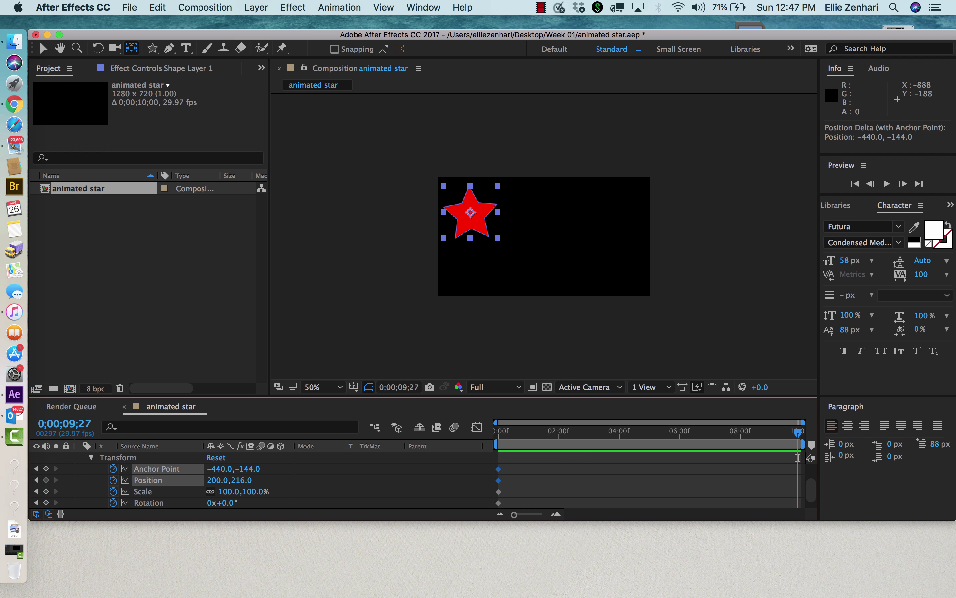
key(v)
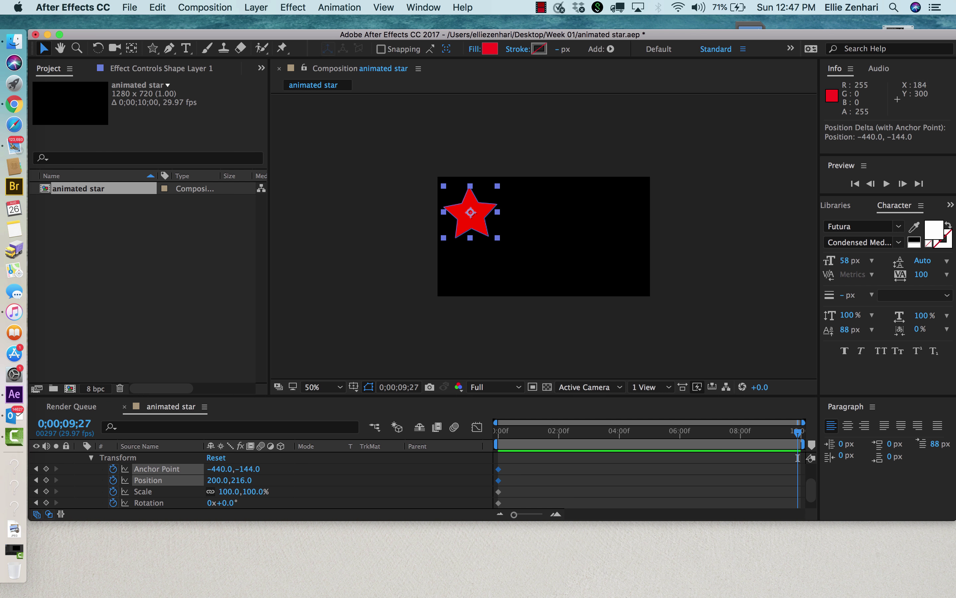
drag(466, 222, 615, 275)
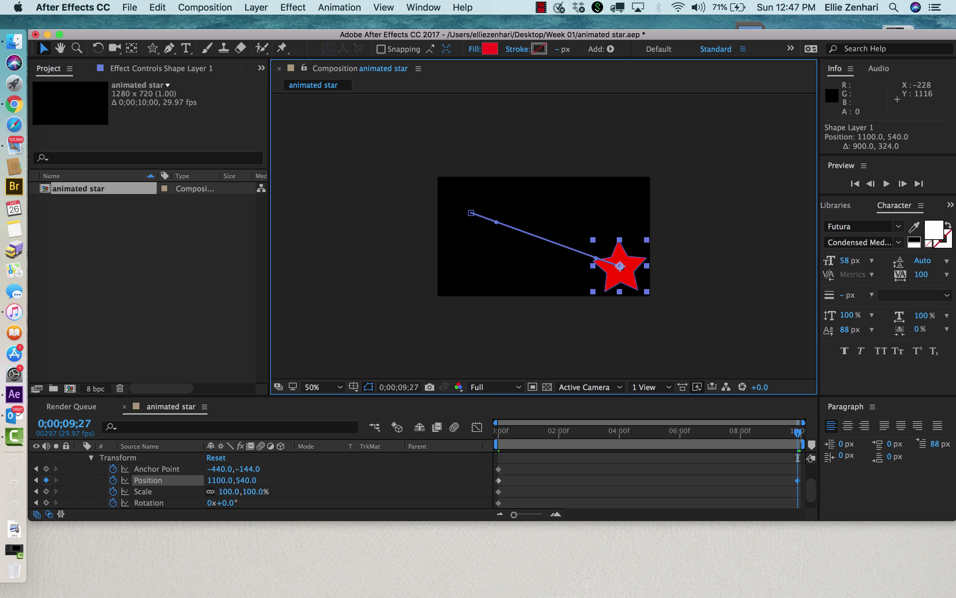
At 0;00;09;27, set the star's Scale to 67% and its Rotation to 3 full turns.
drag(255, 503, 228, 502)
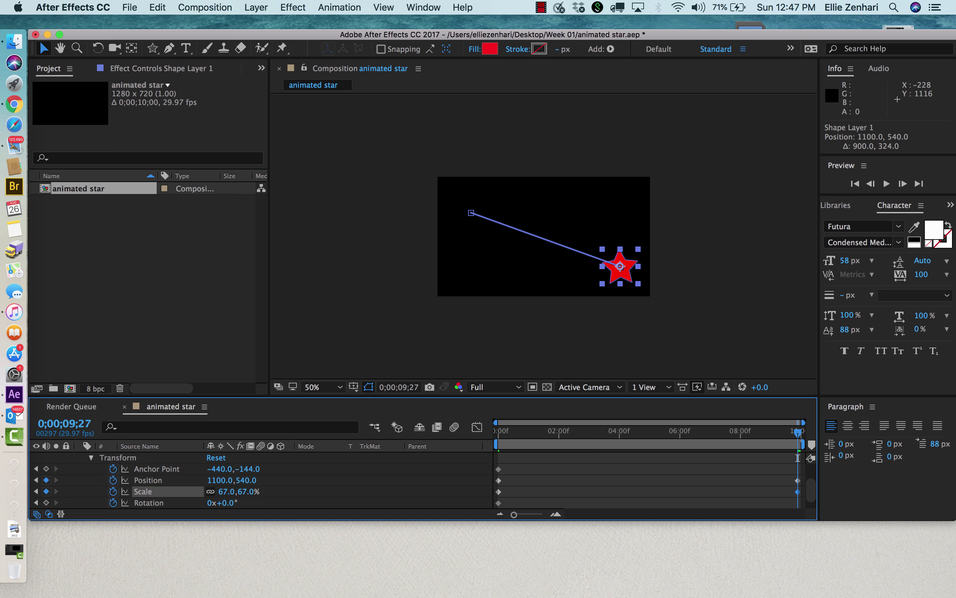
click(213, 503)
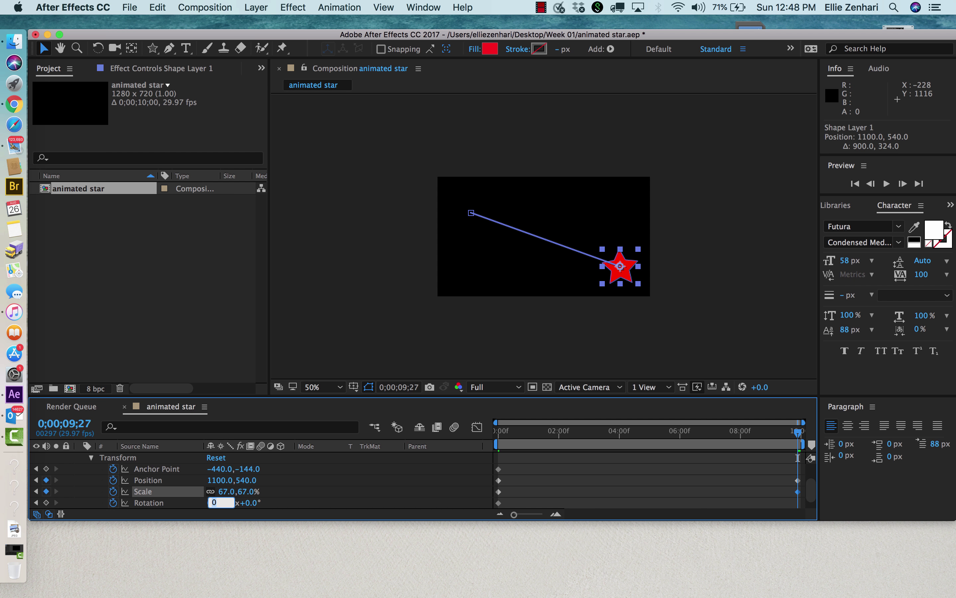
text(2)
key(BackSpace)
key(Return)
Preview the star's movement, scaling and rotation, and return to the start of the composition.
key(space)
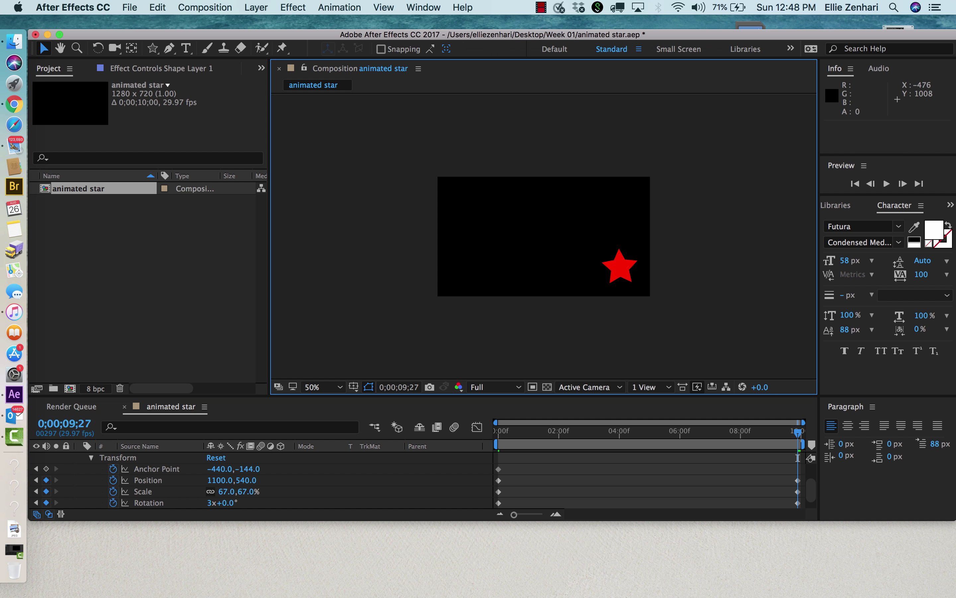
drag(797, 432, 499, 431)
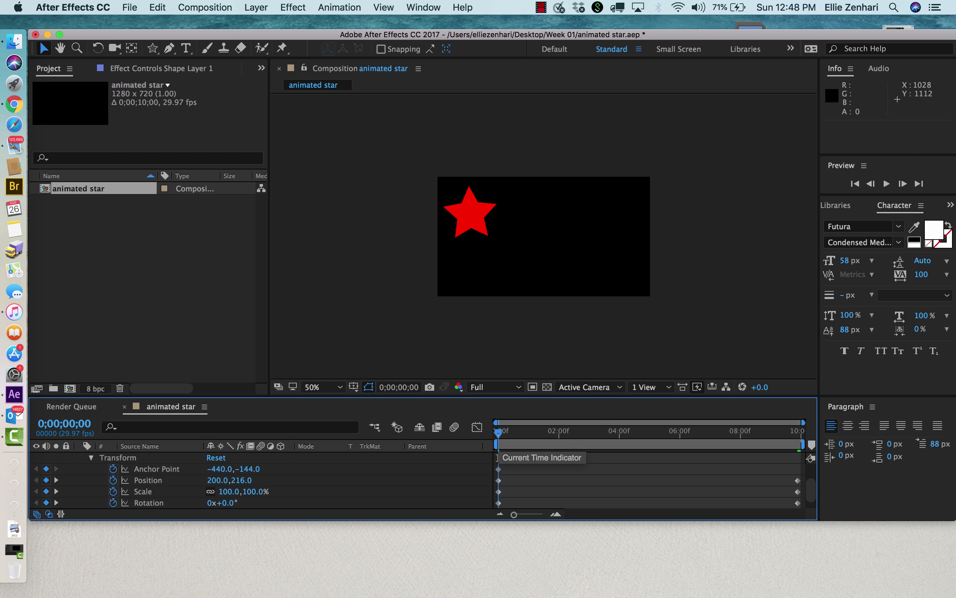
key(space)
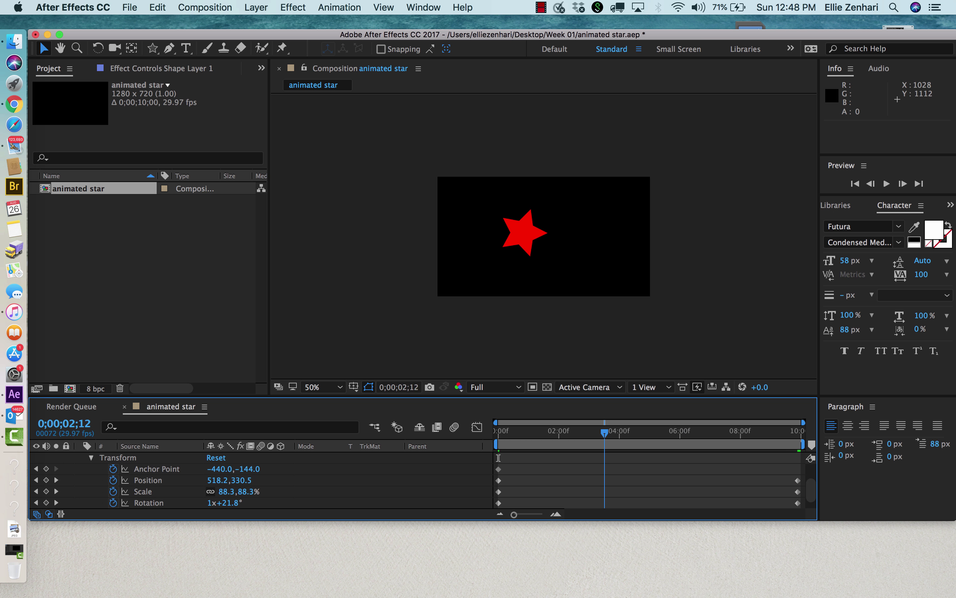
scroll(253, 498, up, 3)
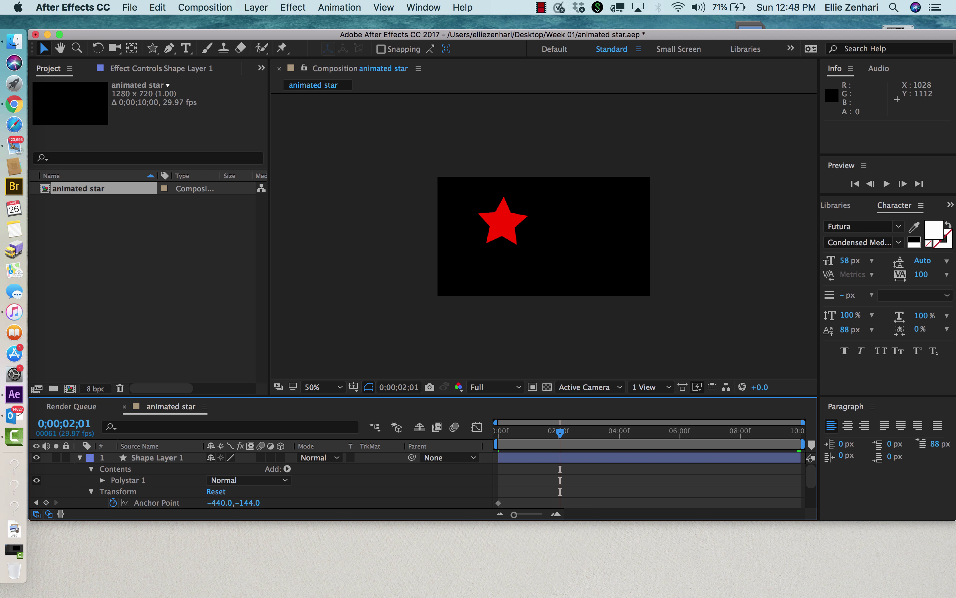
drag(560, 432, 499, 433)
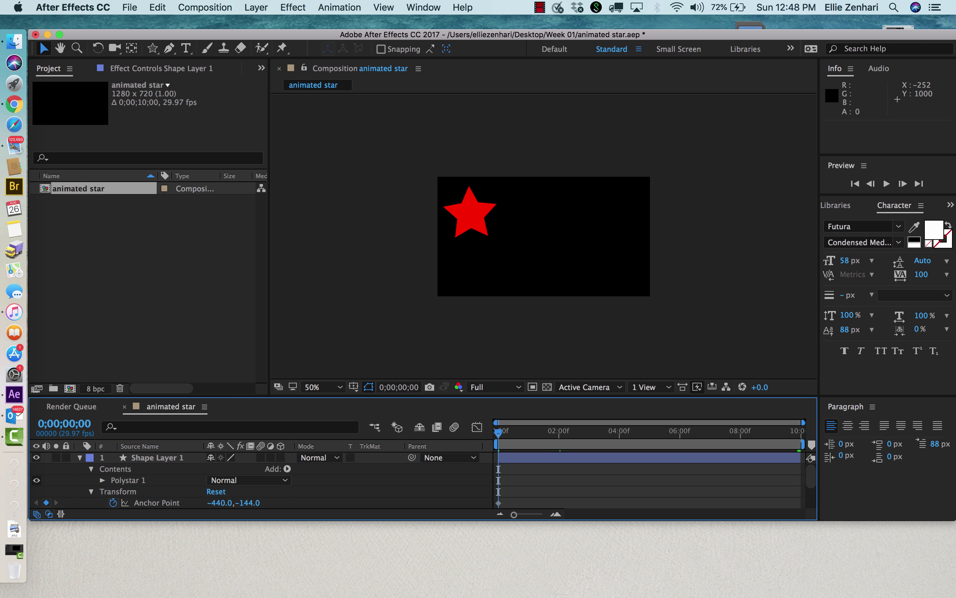
At 0;00;00;00, turn on keyframing for the Color of the star's Fill 1.
key(comma)
key(comma)
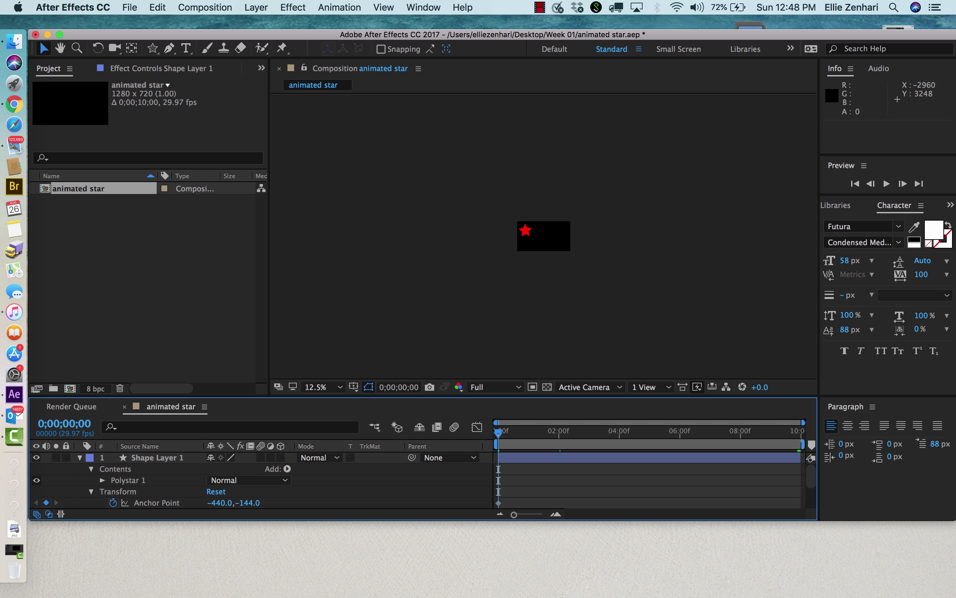
key(Page_Down)
key(period)
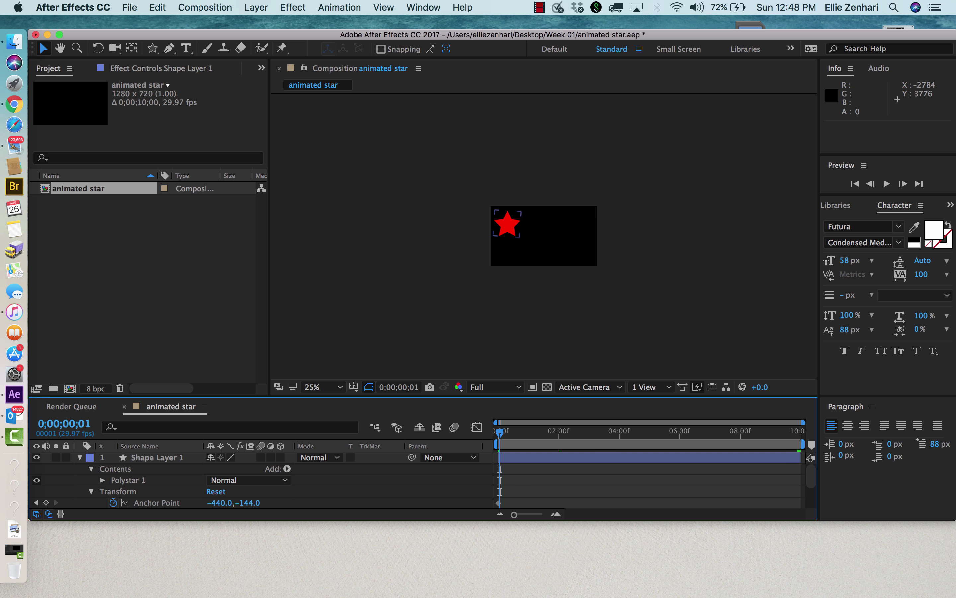
scroll(261, 480, down, 3)
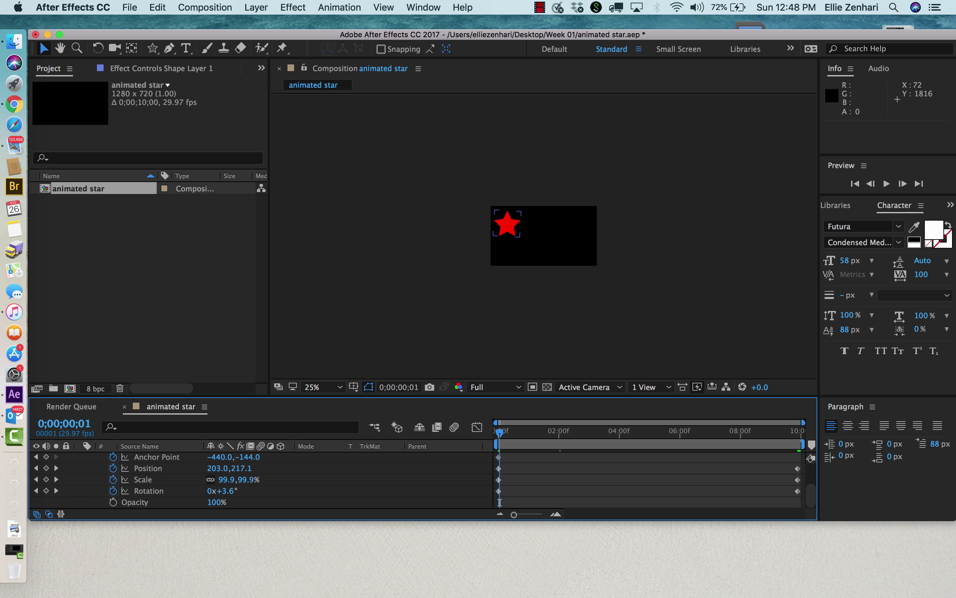
key(Home)
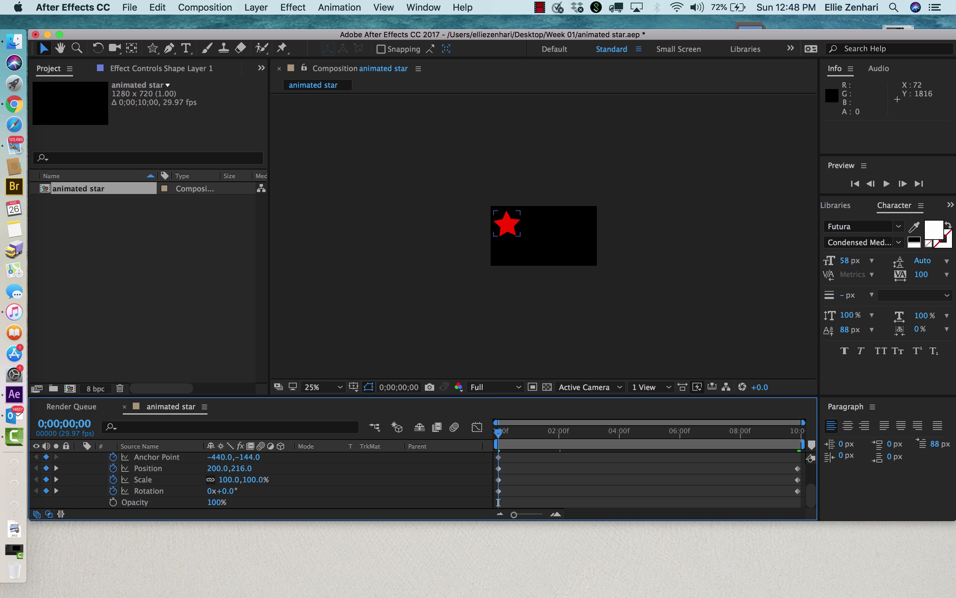
scroll(261, 480, up, 3)
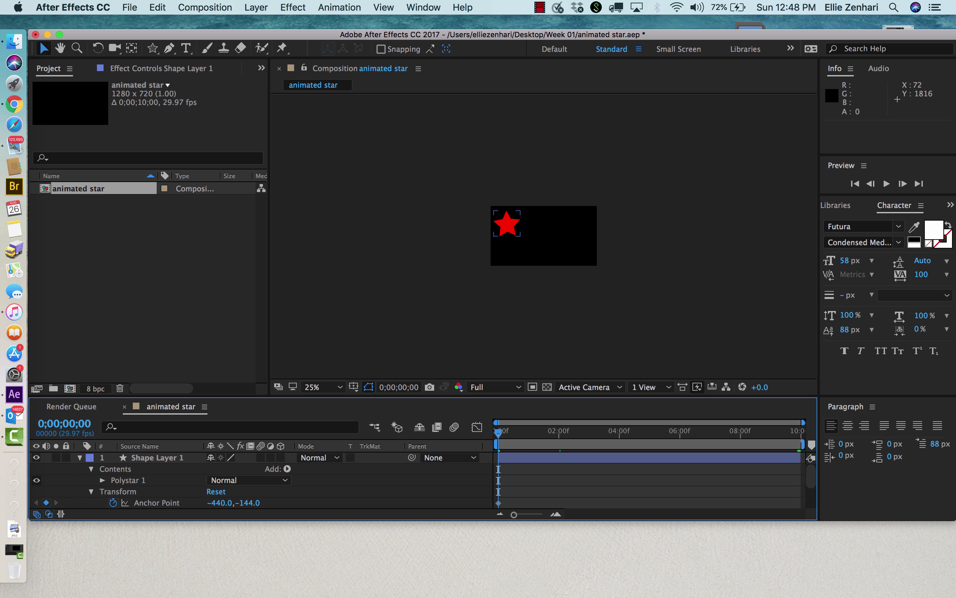
click(102, 480)
scroll(260, 479, down, 2)
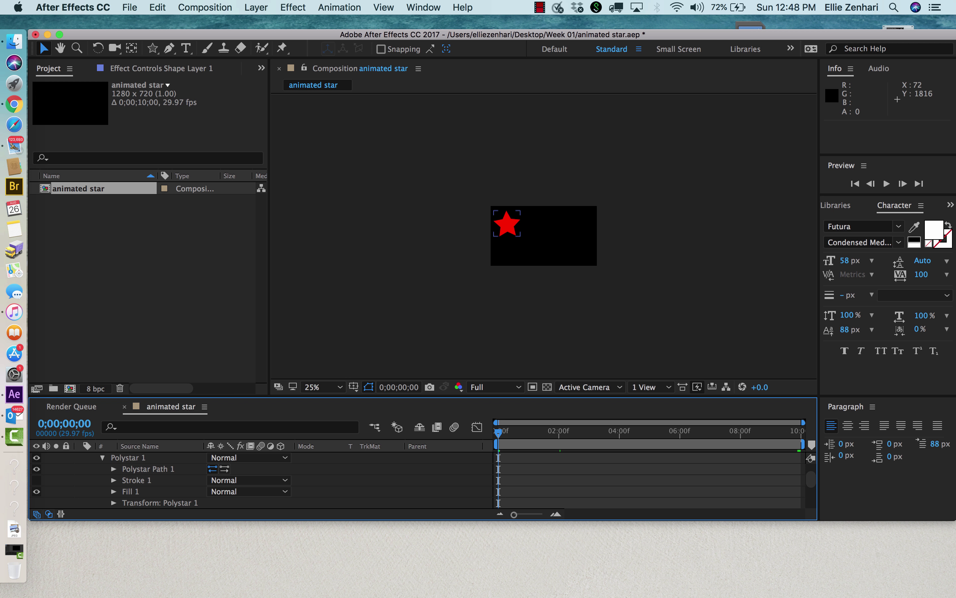
click(113, 491)
scroll(261, 480, down, 3)
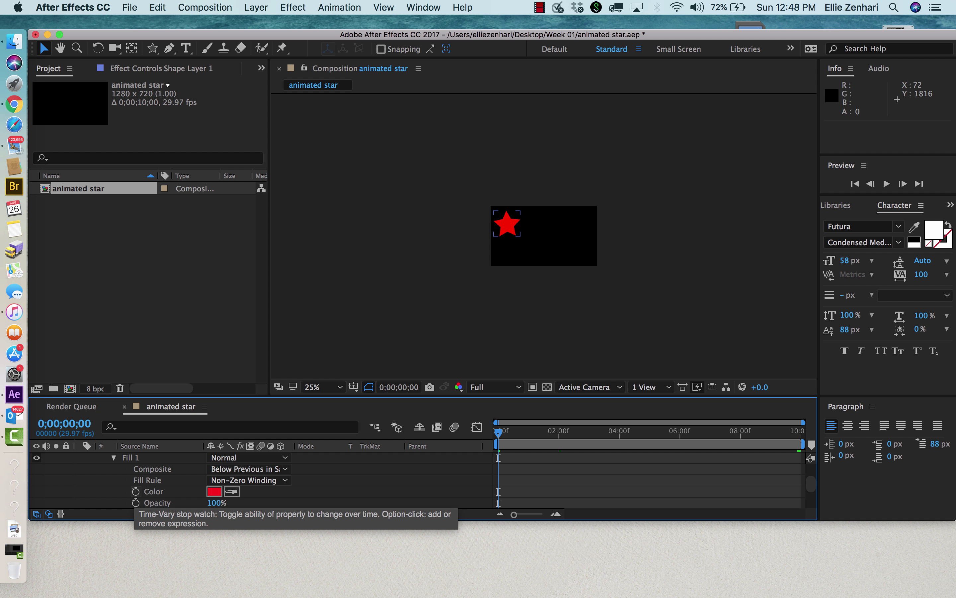
click(136, 491)
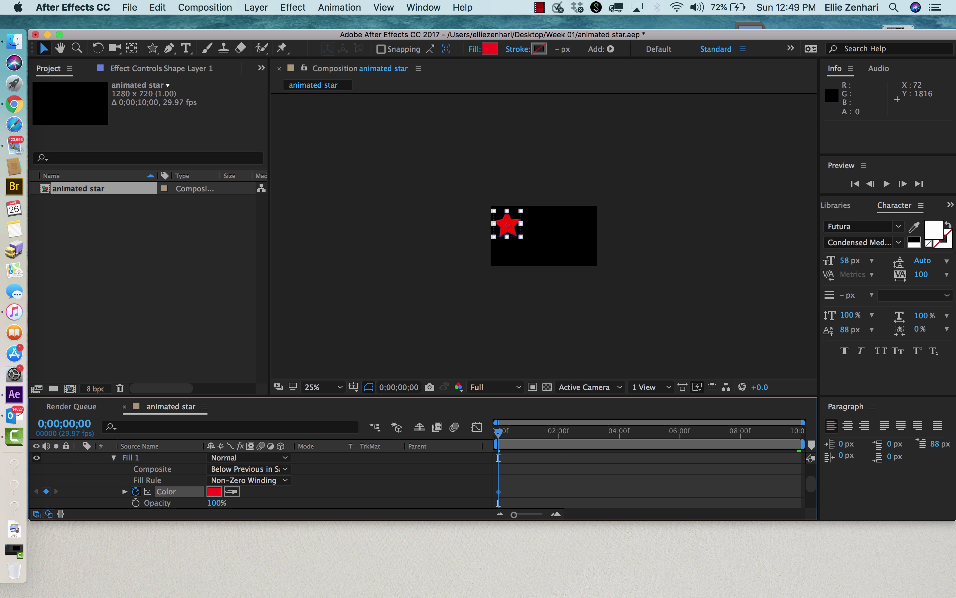
At 0;00;03;26, set the star's fill color to cyan, 0AEEFF.
key(space)
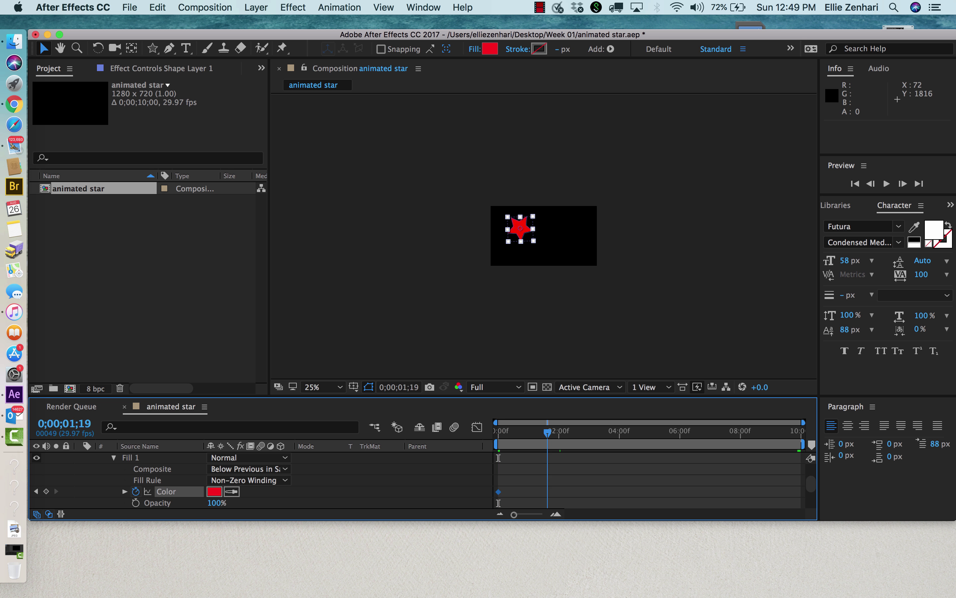
drag(627, 433, 615, 434)
click(214, 492)
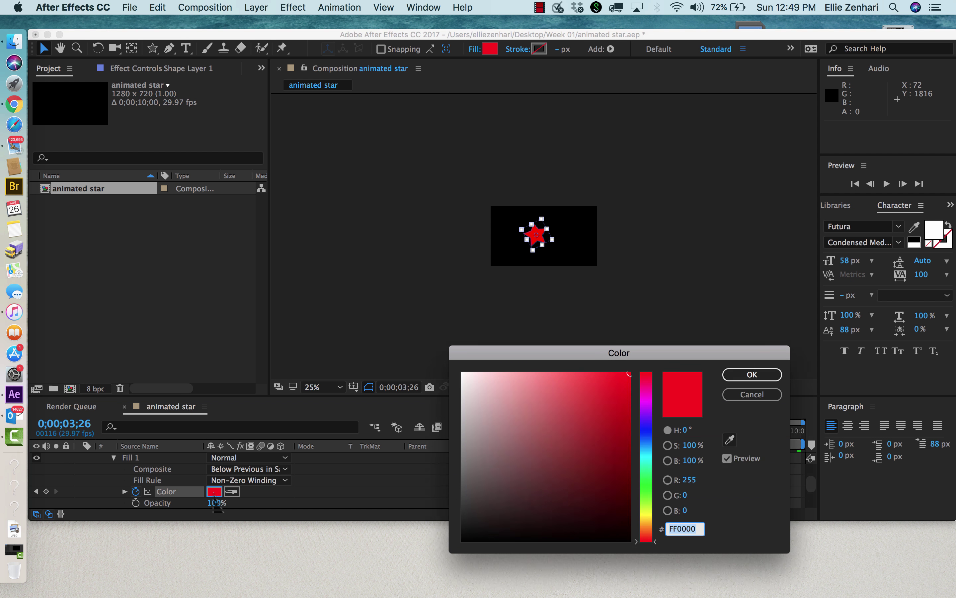
click(646, 455)
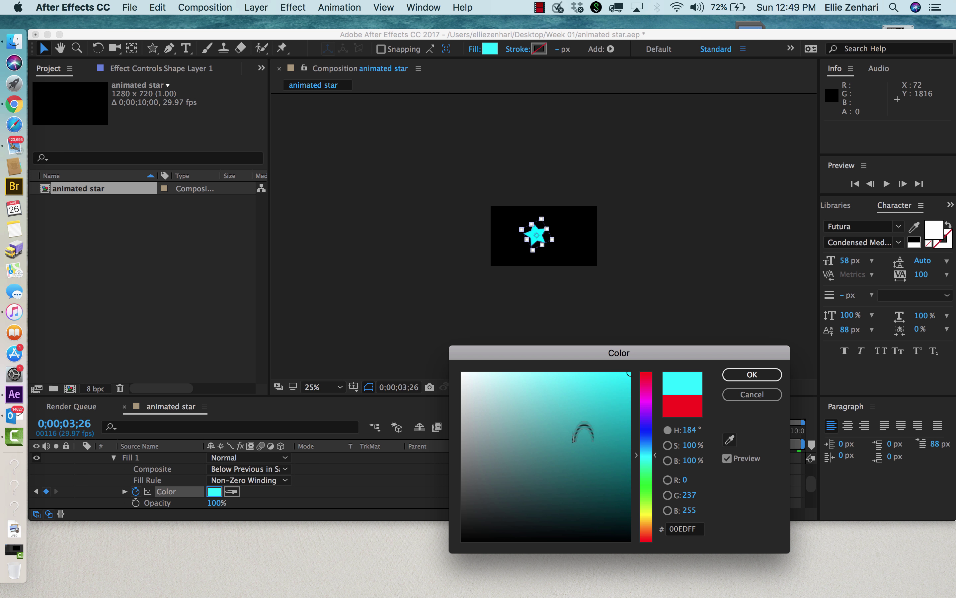
drag(584, 432, 624, 373)
key(Return)
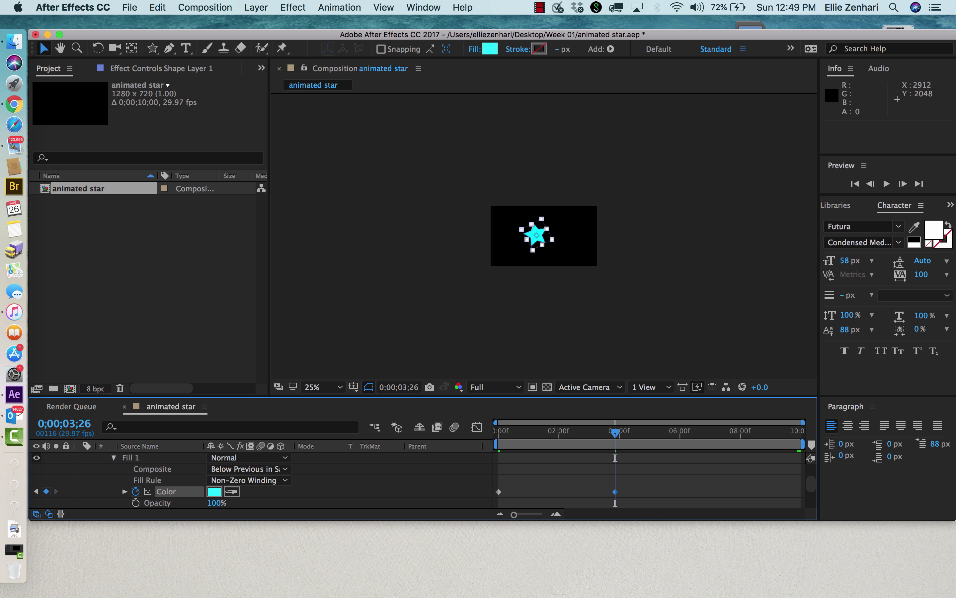
At 0;00;09;26, set the star's fill color to light green, 84F143.
key(space)
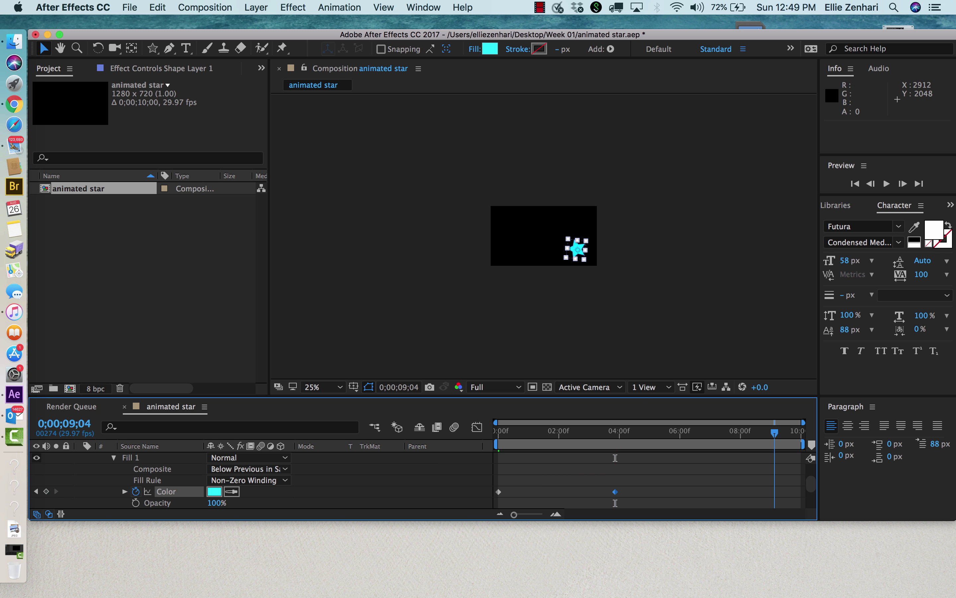
drag(799, 433, 797, 432)
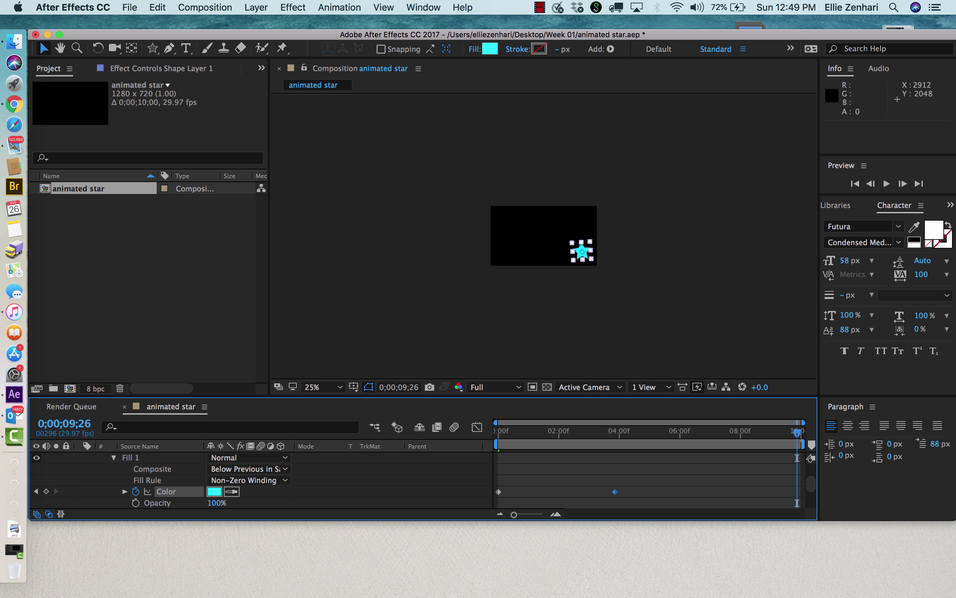
click(214, 491)
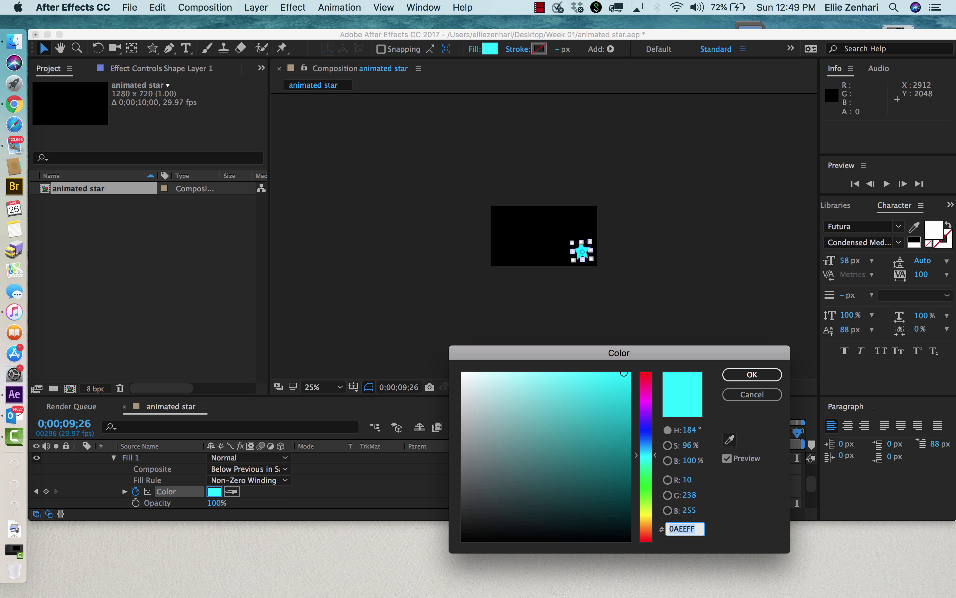
click(646, 496)
drag(588, 419, 584, 382)
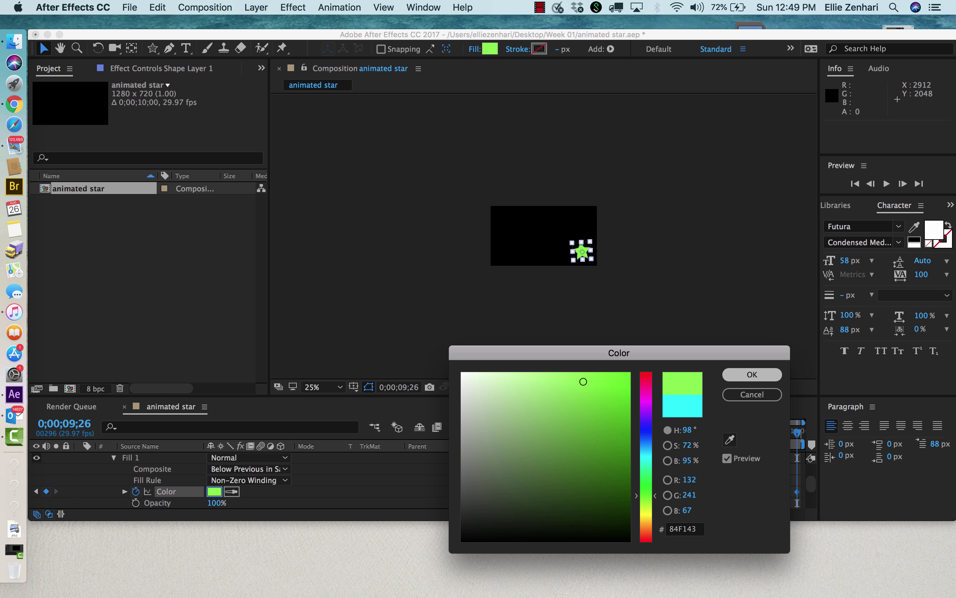
click(752, 374)
Preview the star's color animation and return to the first Color keyframe.
key(space)
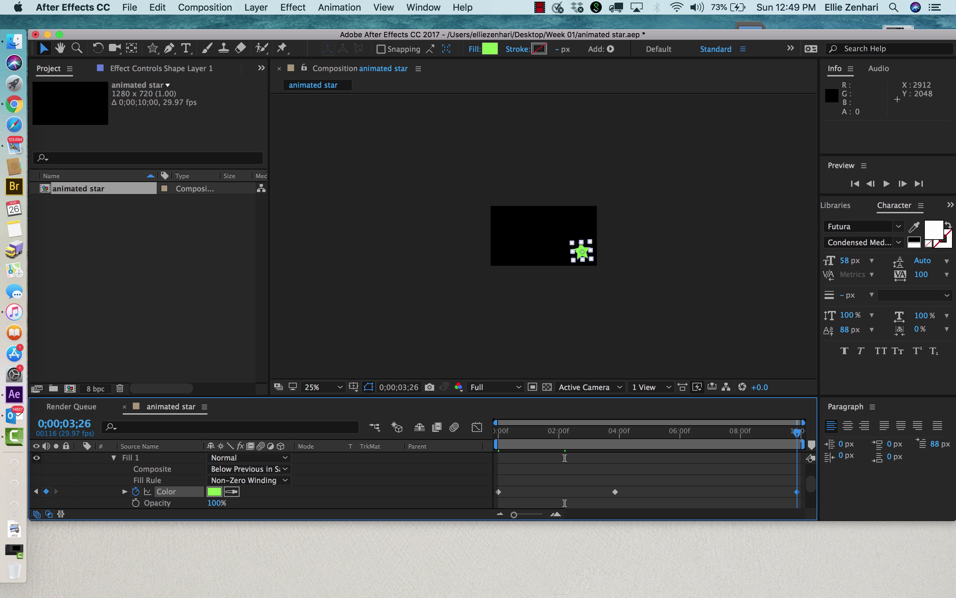
key(space)
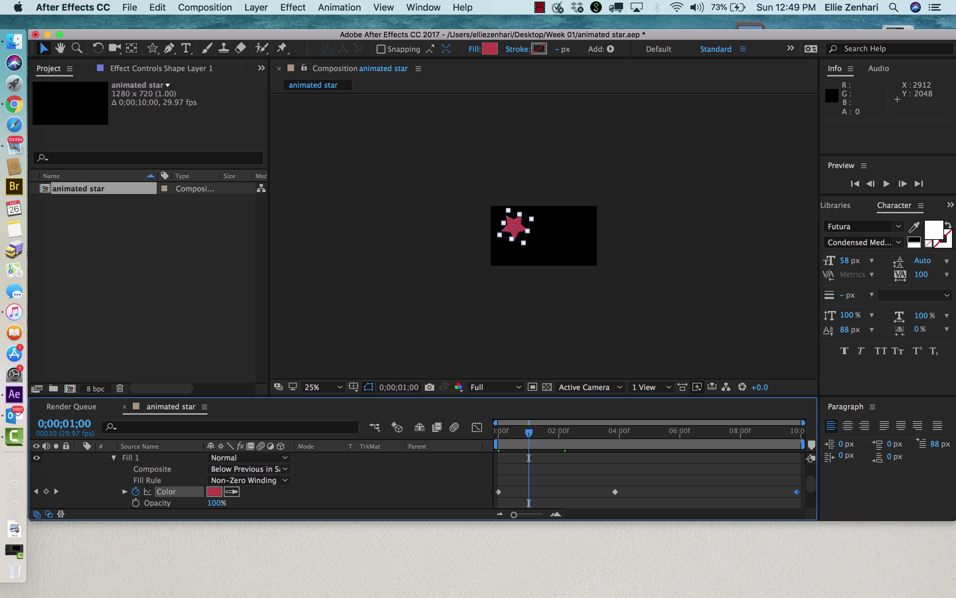
click(36, 491)
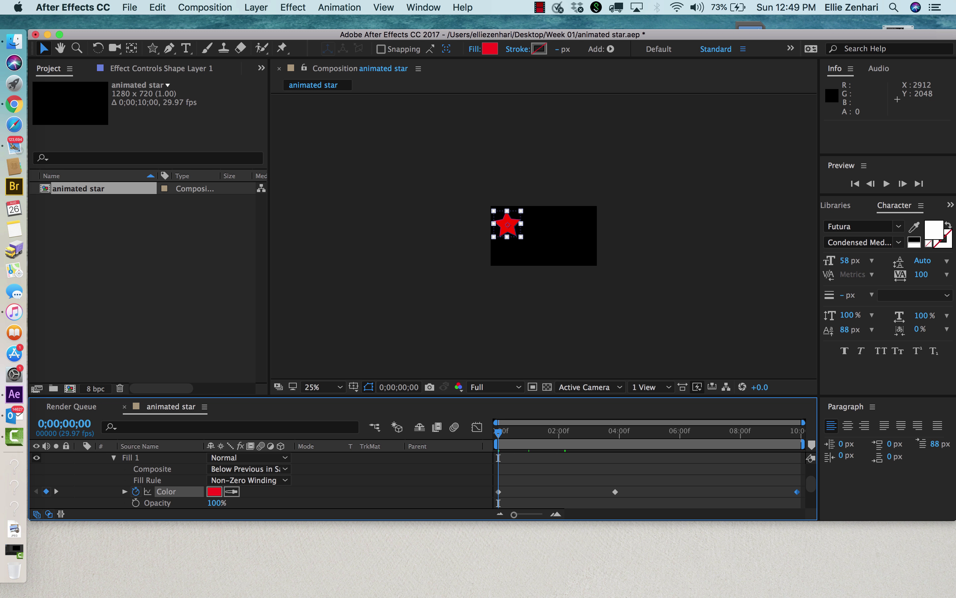
Collapse Fill 1 and examine the animatable properties under Transform: Polystar 1.
click(113, 457)
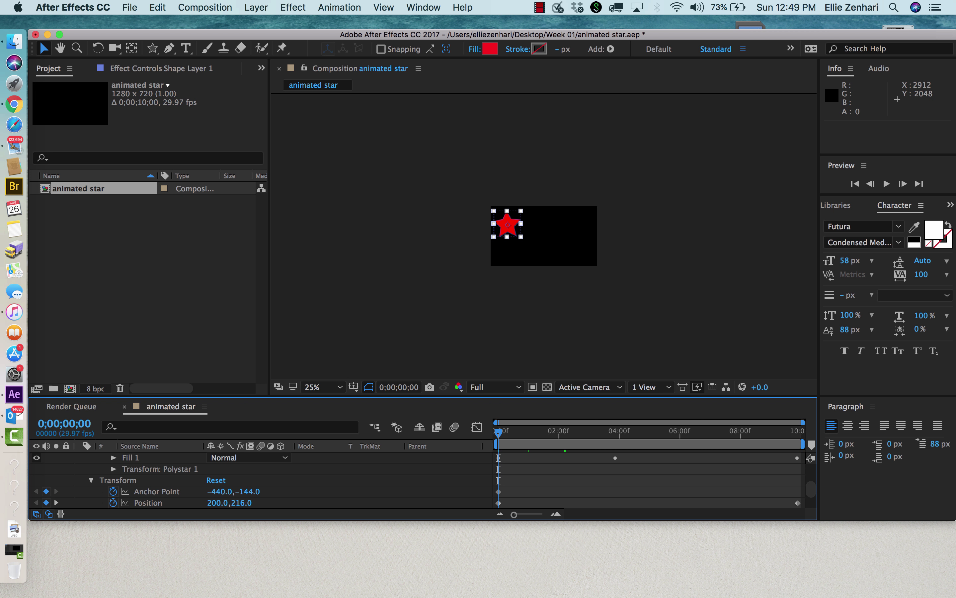
click(114, 468)
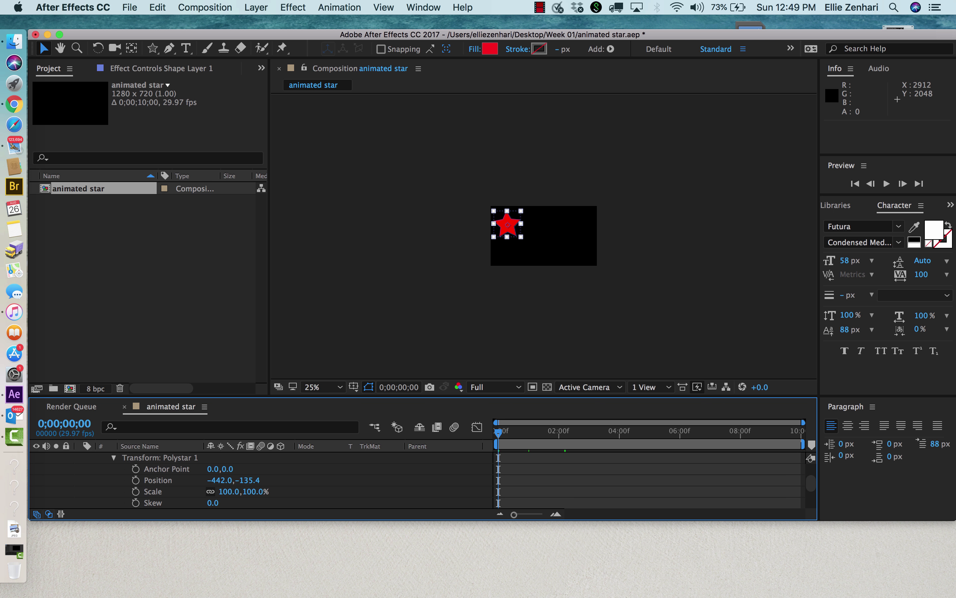
scroll(261, 480, down, 4)
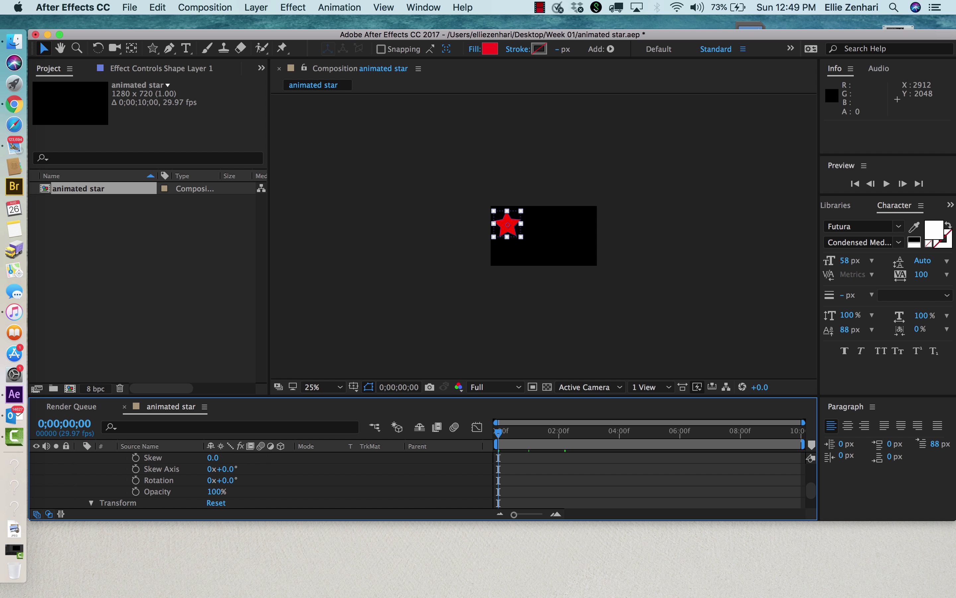
scroll(260, 480, up, 4)
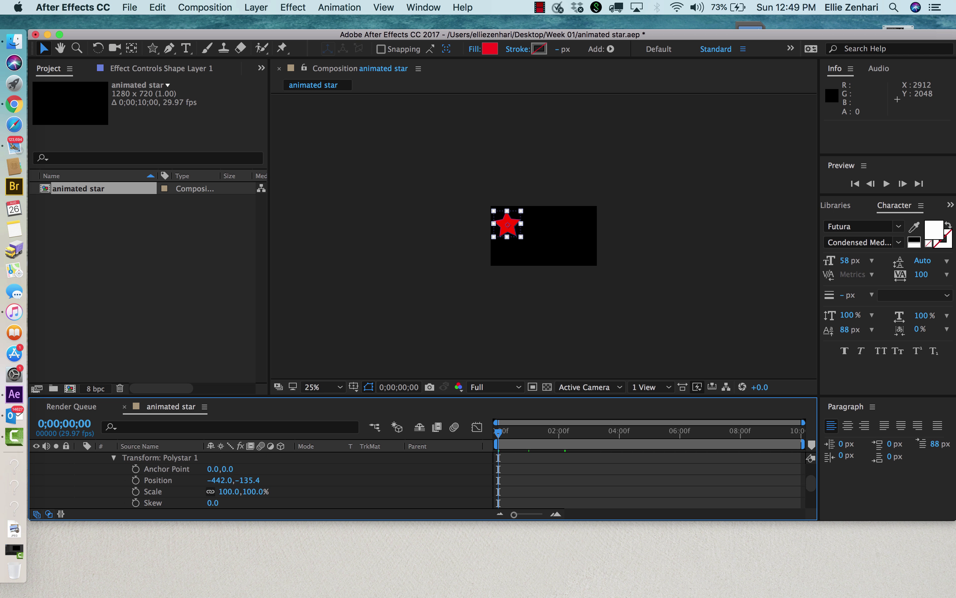
scroll(261, 480, up, 3)
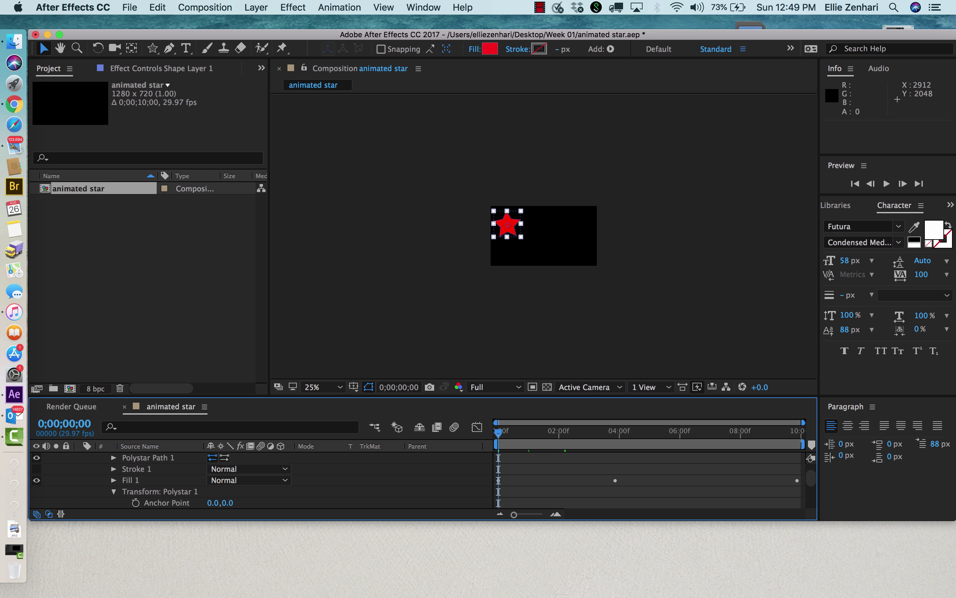
click(113, 491)
scroll(261, 480, up, 1)
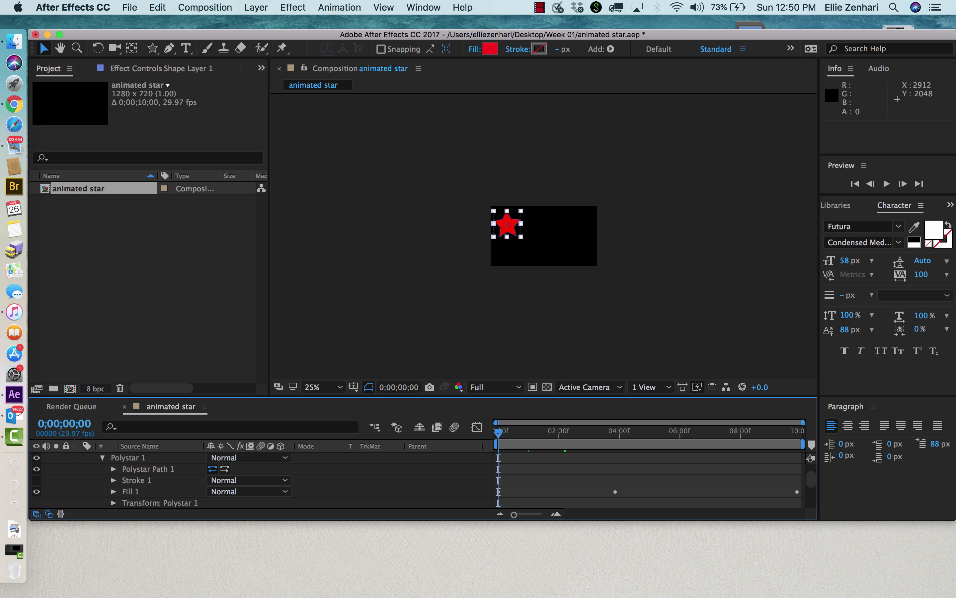
Expand Polystar Path 1 and turn on keyframing for its Points property at 0;00;00;00.
click(114, 469)
scroll(261, 480, down, 1)
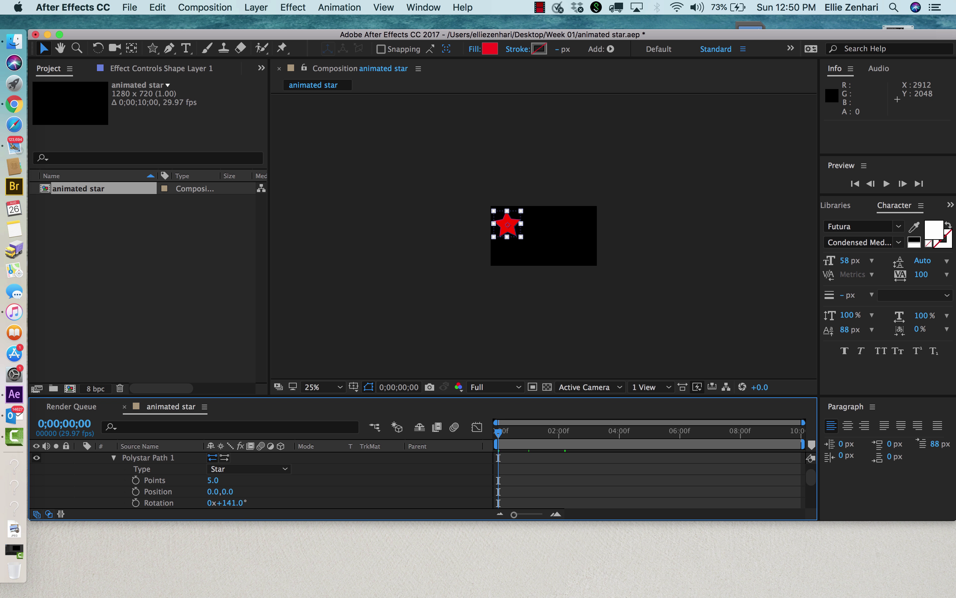
scroll(261, 480, down, 1)
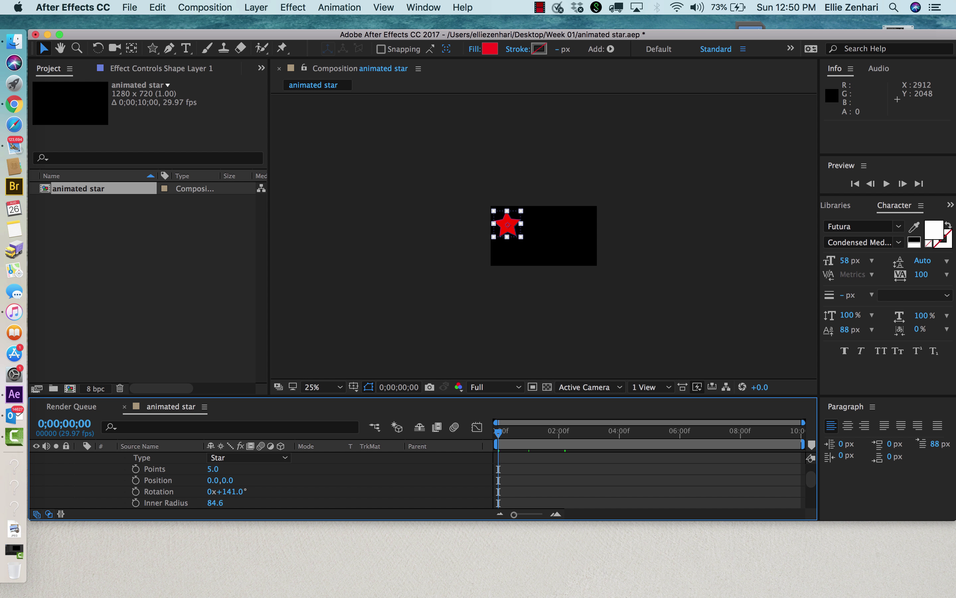
click(135, 469)
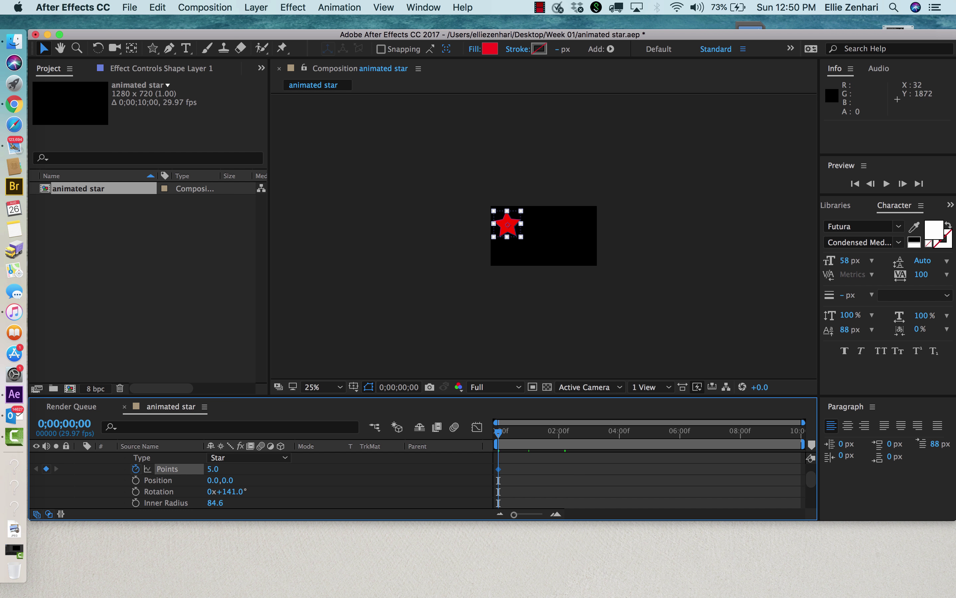
At 0;00;04;01, set the star's Points to 26.
drag(499, 433, 620, 433)
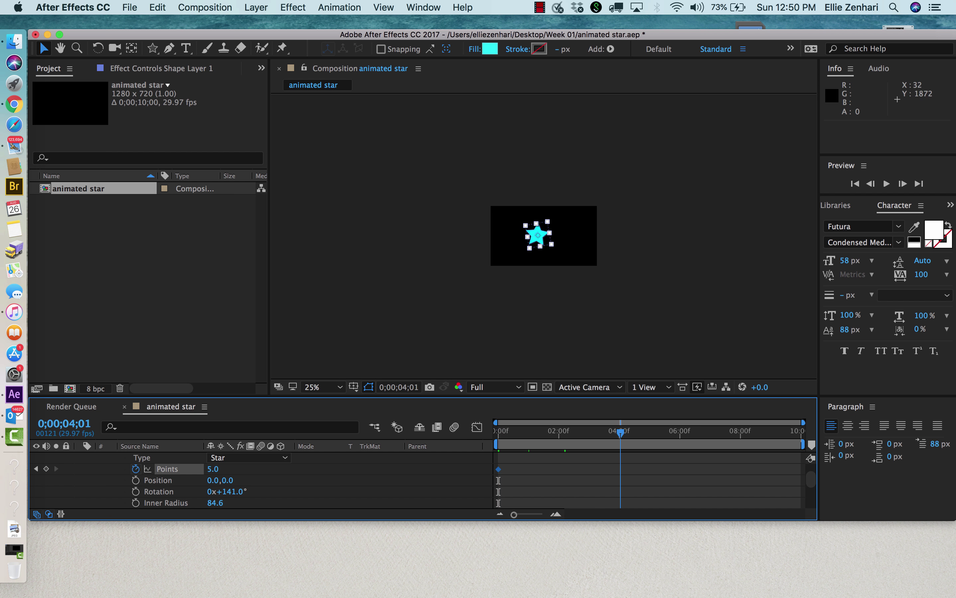
click(214, 469)
text(32)
key(Return)
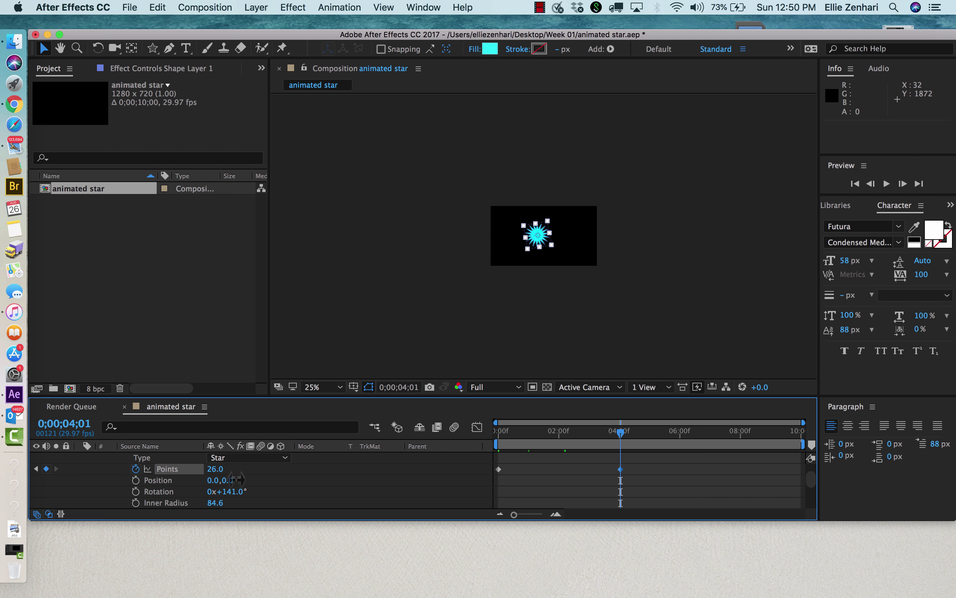
Adjust the star's Points to 31 at 0;00;04;01 and set them to 13 at 0;00;09;22.
drag(237, 479, 233, 479)
drag(621, 432, 793, 432)
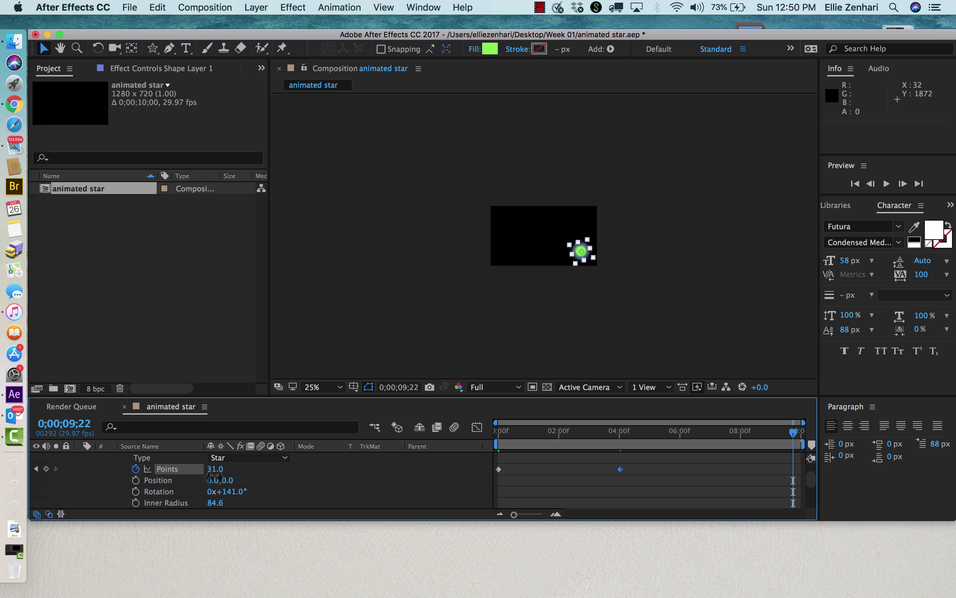
drag(214, 468, 196, 473)
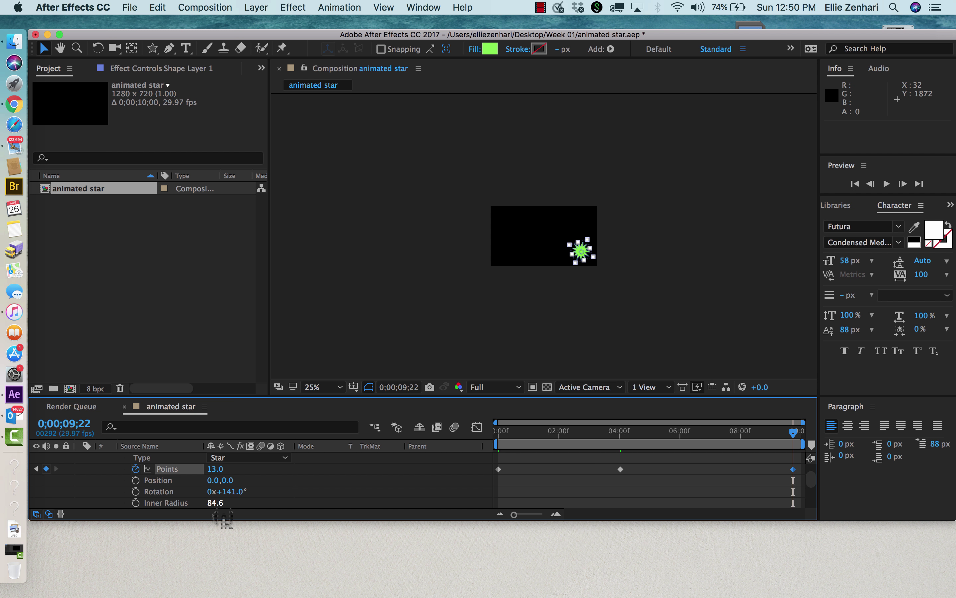
Turn on keyframing for Inner Radius at 0;00;00;00 with a value of 99.6 and preview the animation.
drag(215, 508, 178, 498)
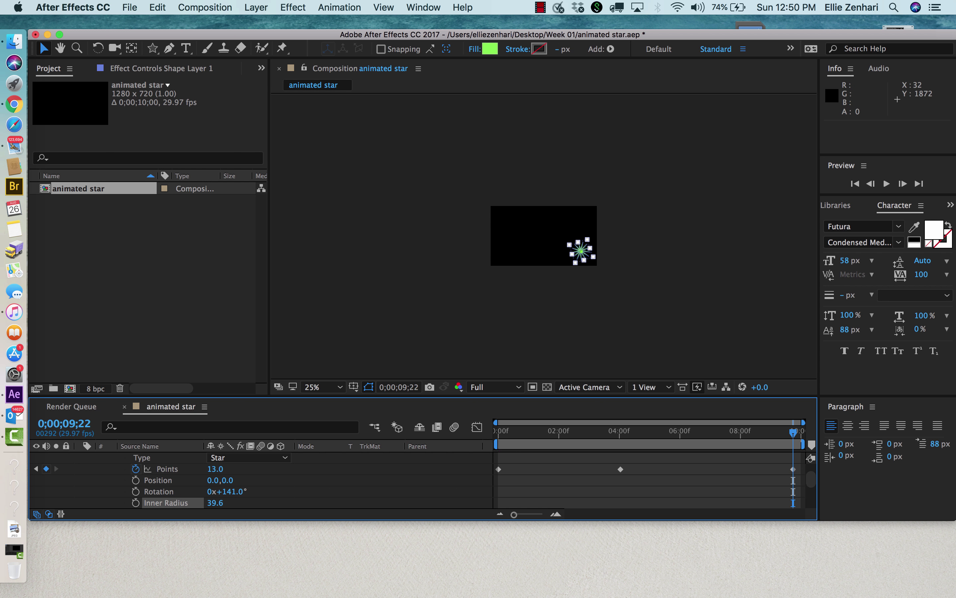
drag(793, 433, 501, 432)
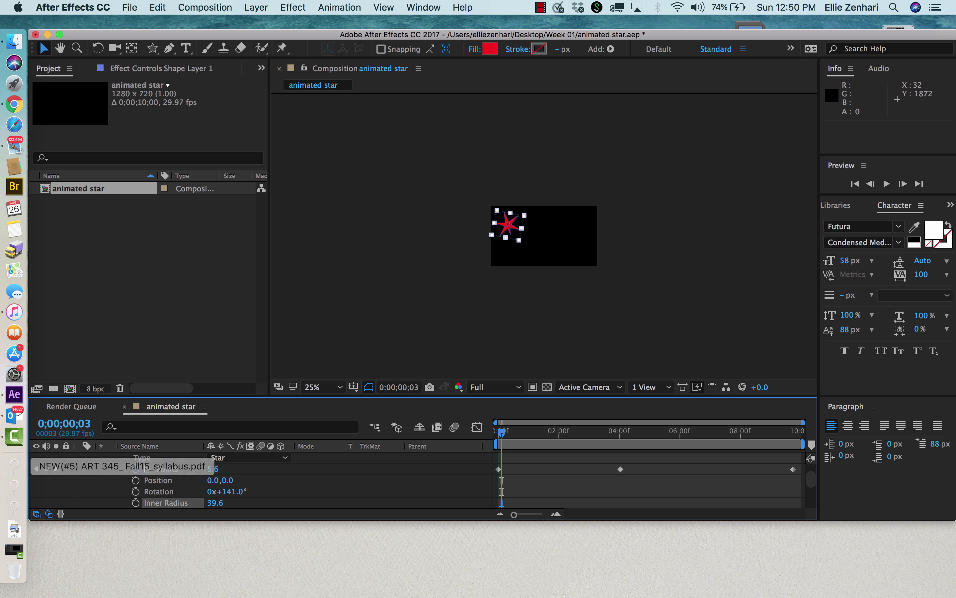
click(36, 468)
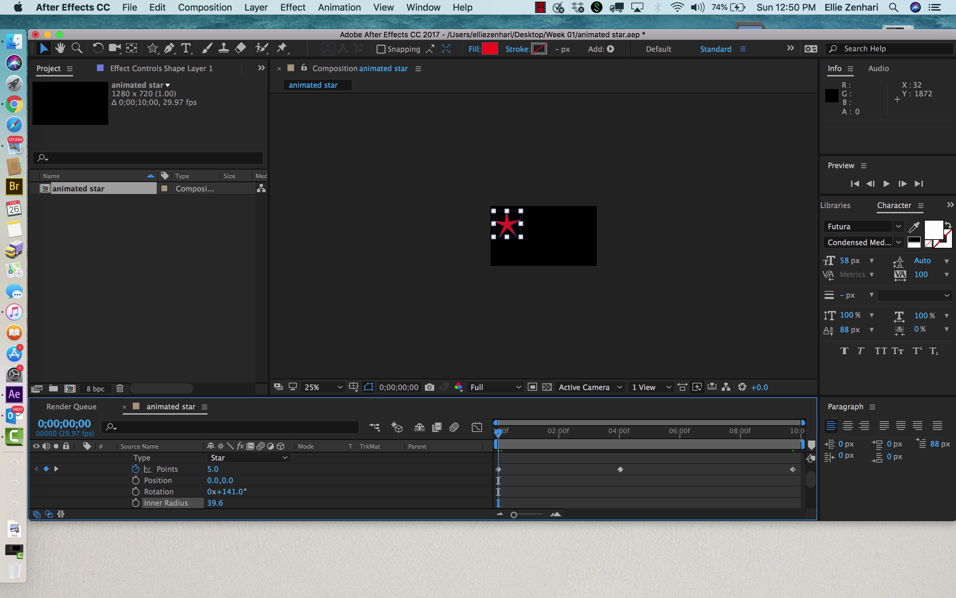
click(135, 502)
drag(215, 503, 263, 511)
key(space)
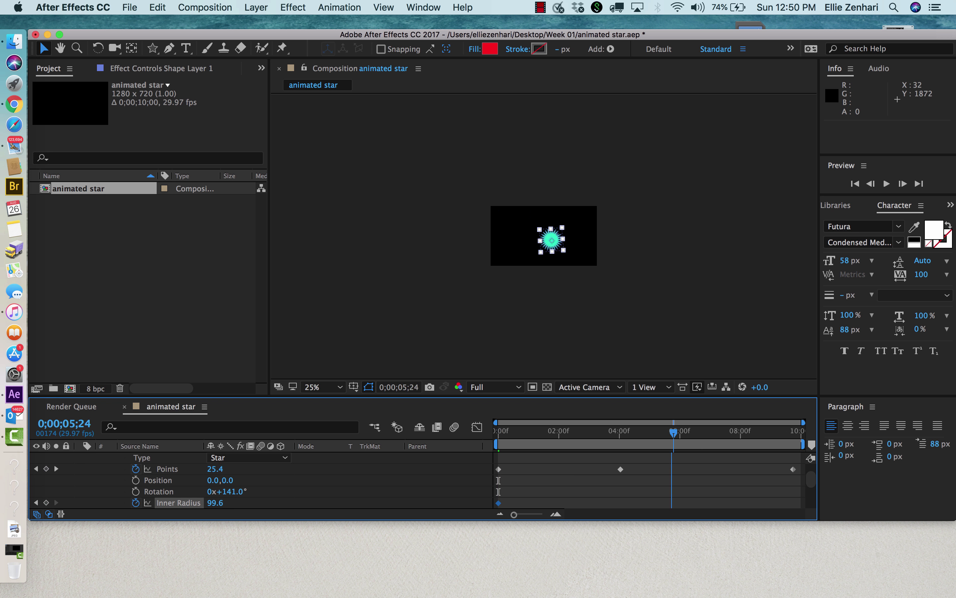